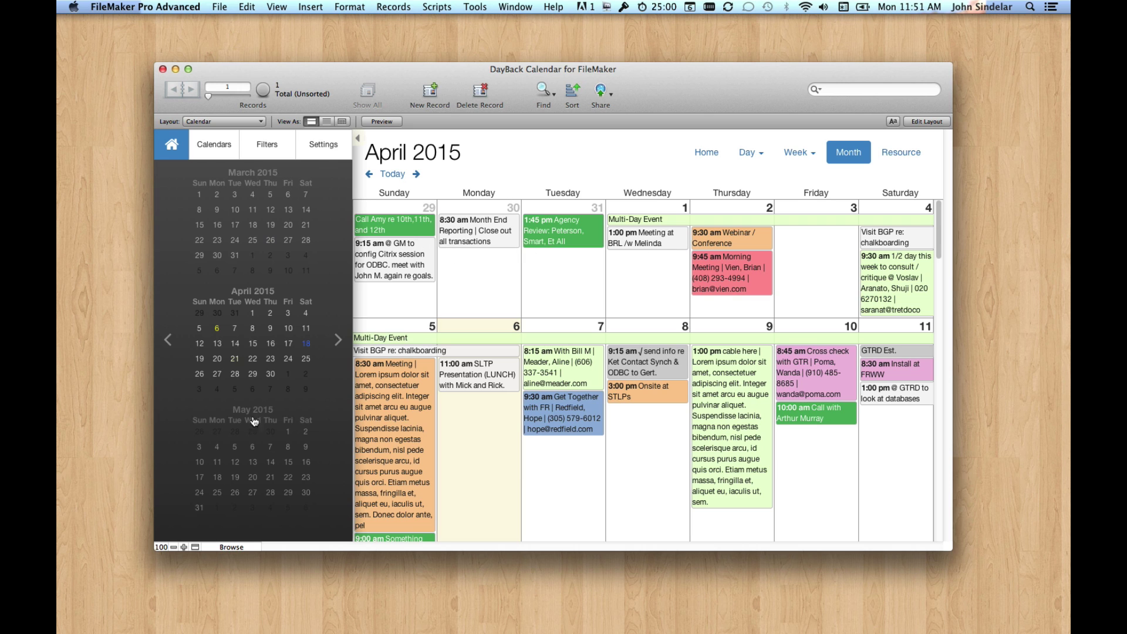
- Switch from the calendar to the WebViewer: Under The Hood layout
scroll(579, 292, "down", 2)
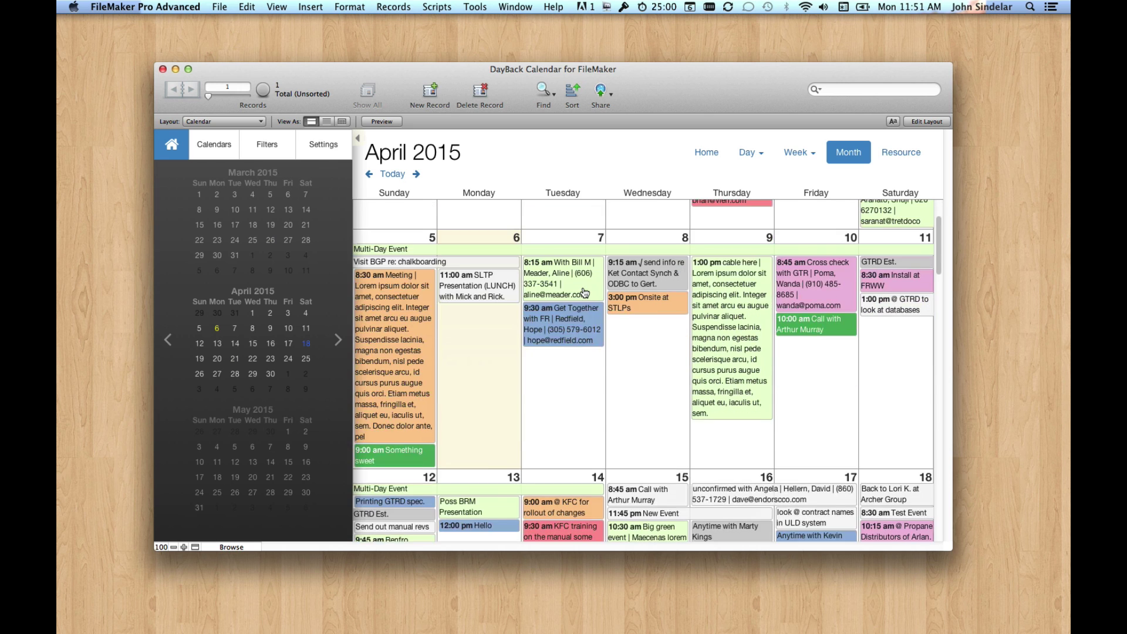
scroll(583, 295, "up", 2)
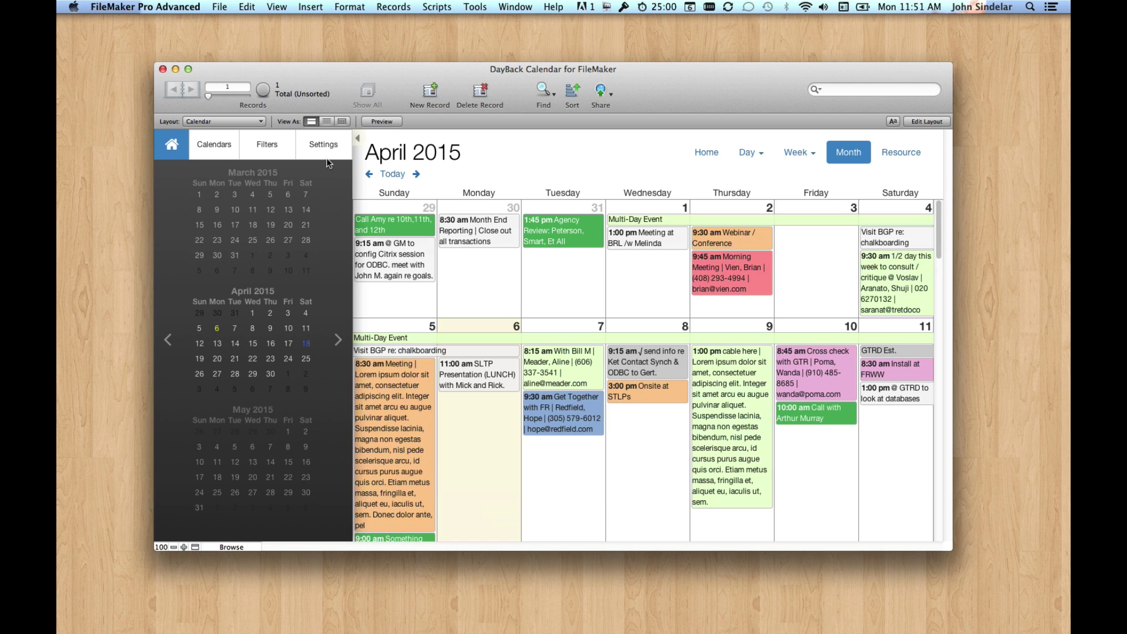
left_click(228, 121)
mouse_move(276, 185)
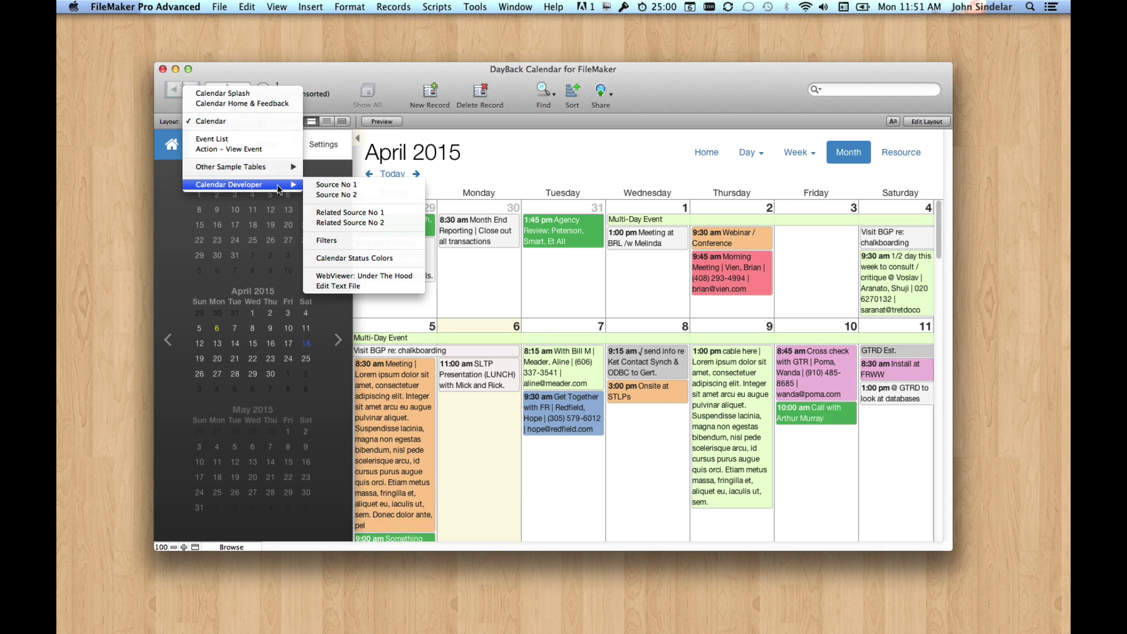
left_click(366, 274)
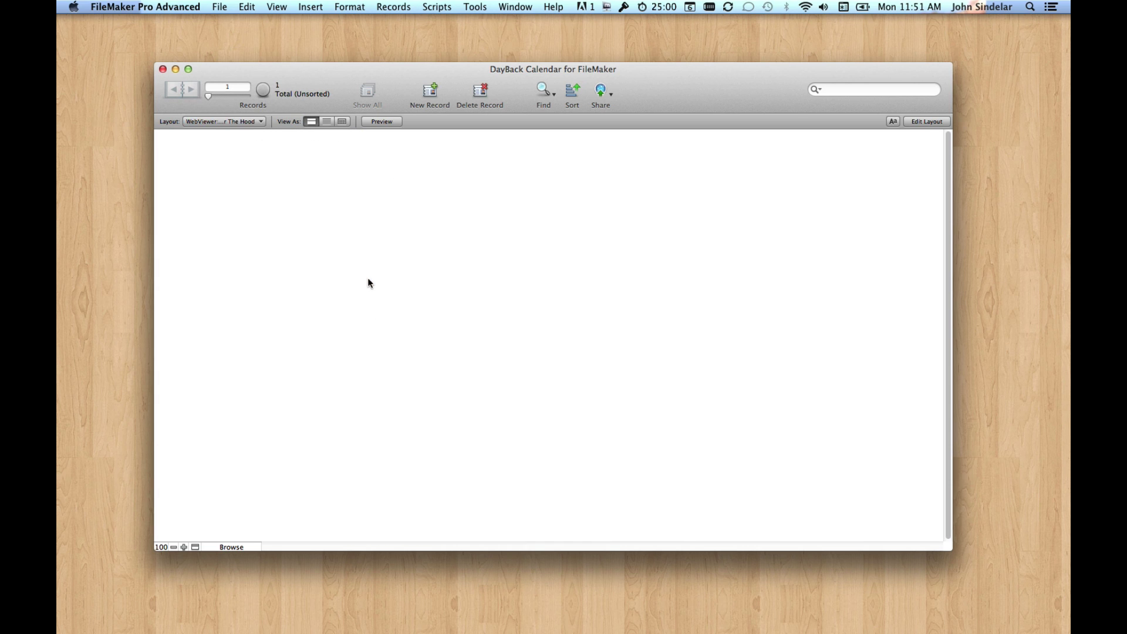
- Configure the calendar settings with Use Auto Settings off, 12 Hour Time on, Tuesday as First Day Of Week and auto as Language
left_click(263, 214)
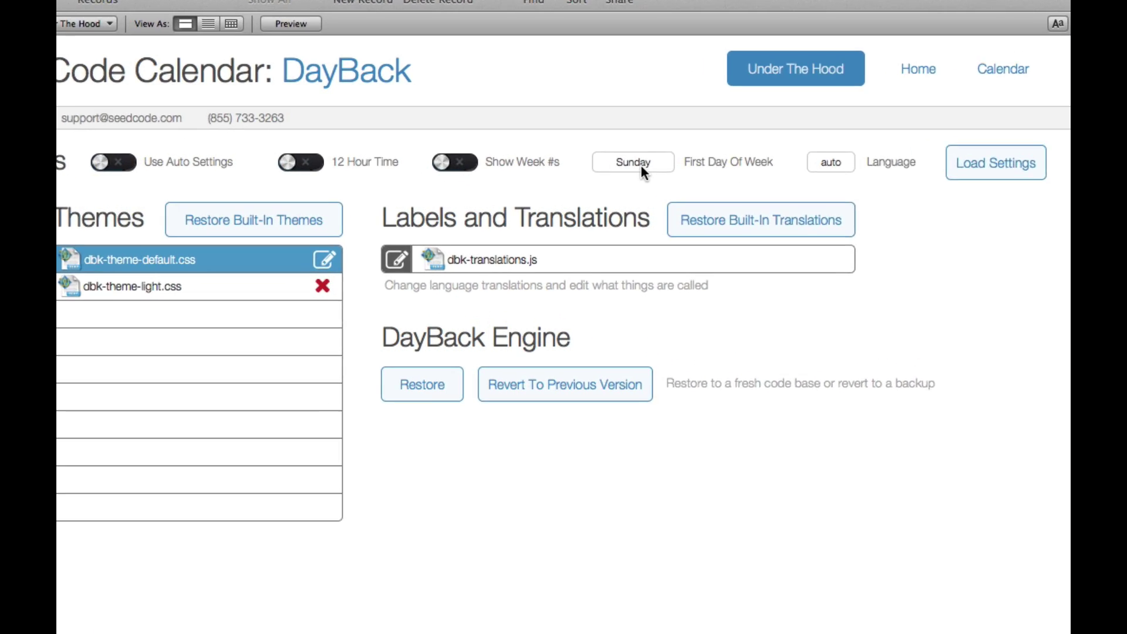
left_click(614, 216)
left_click(657, 194)
key("Tab")
key("space")
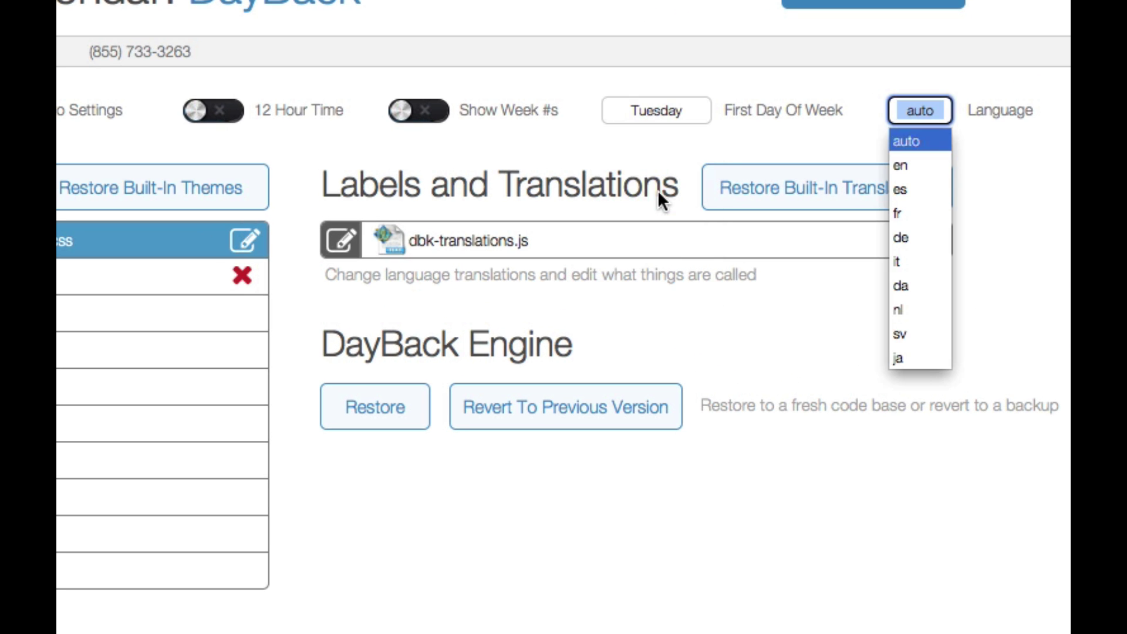
left_click(227, 115)
left_click(921, 144)
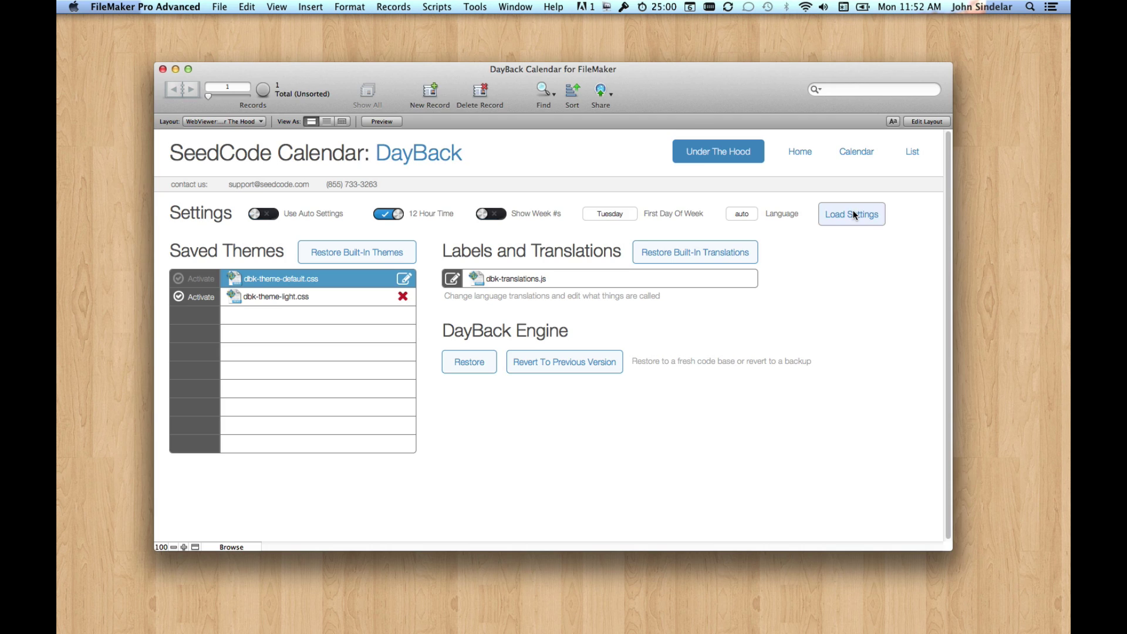
- Load the Under The Hood settings and return to the calendar
left_click(846, 204)
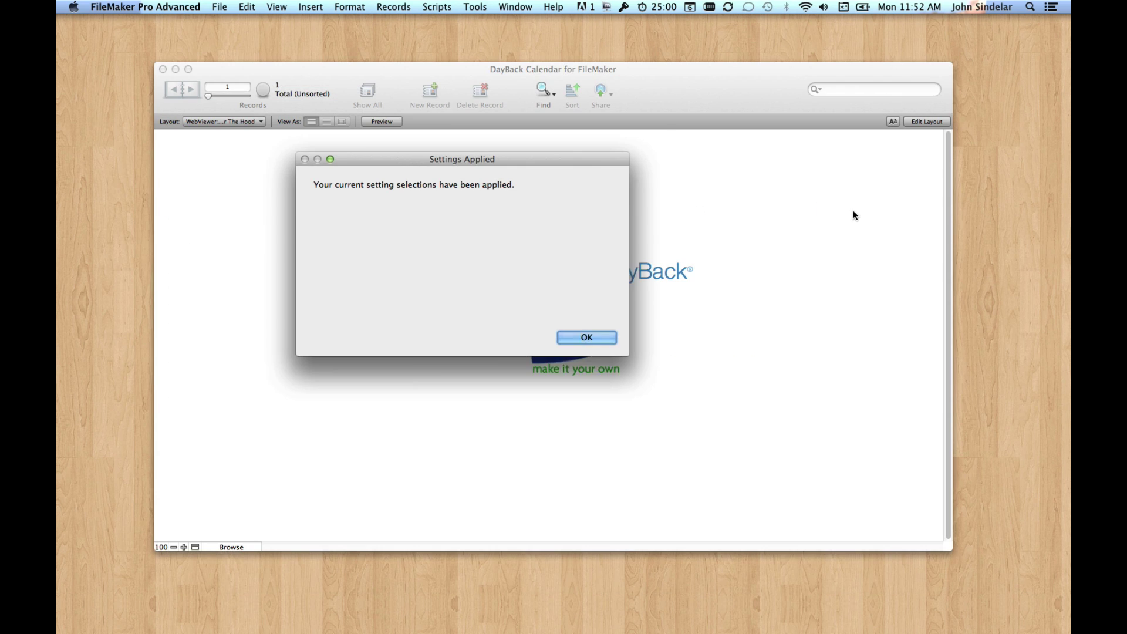
left_click(608, 337)
left_click(856, 151)
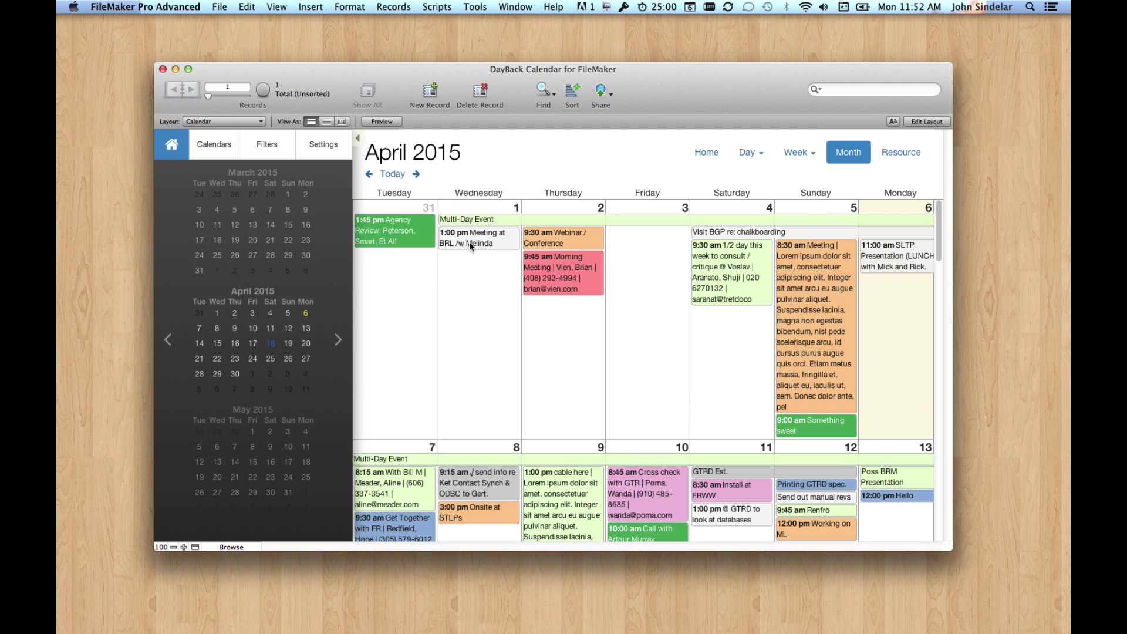
- Examine the start date picker of the April 2 Morning Meeting for its week layout and time format
left_click(532, 281)
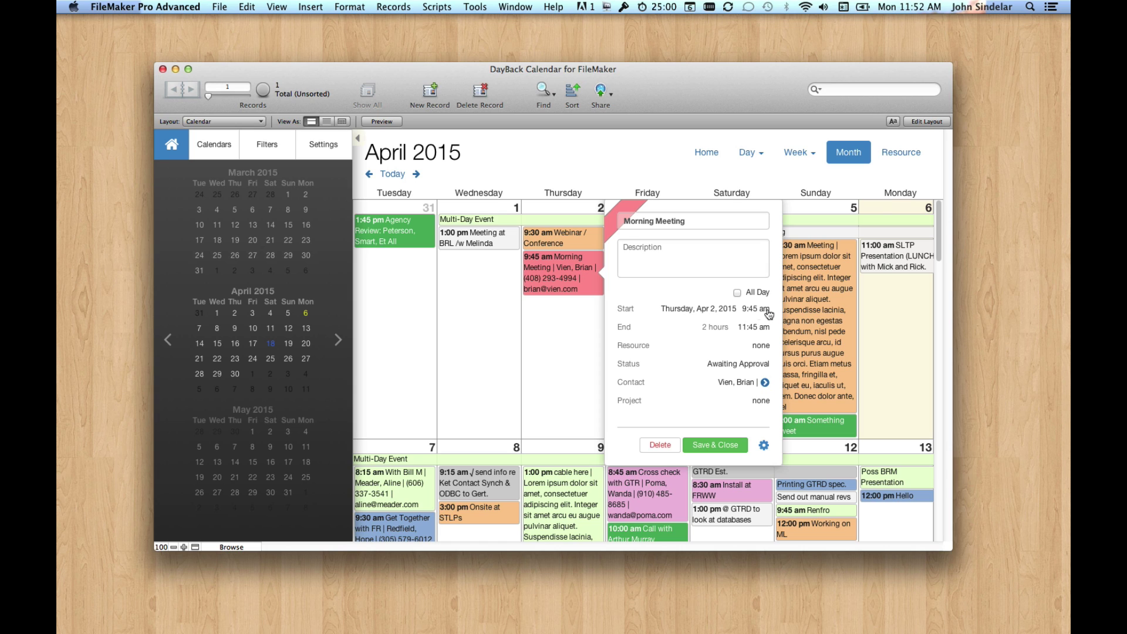
left_click(739, 310)
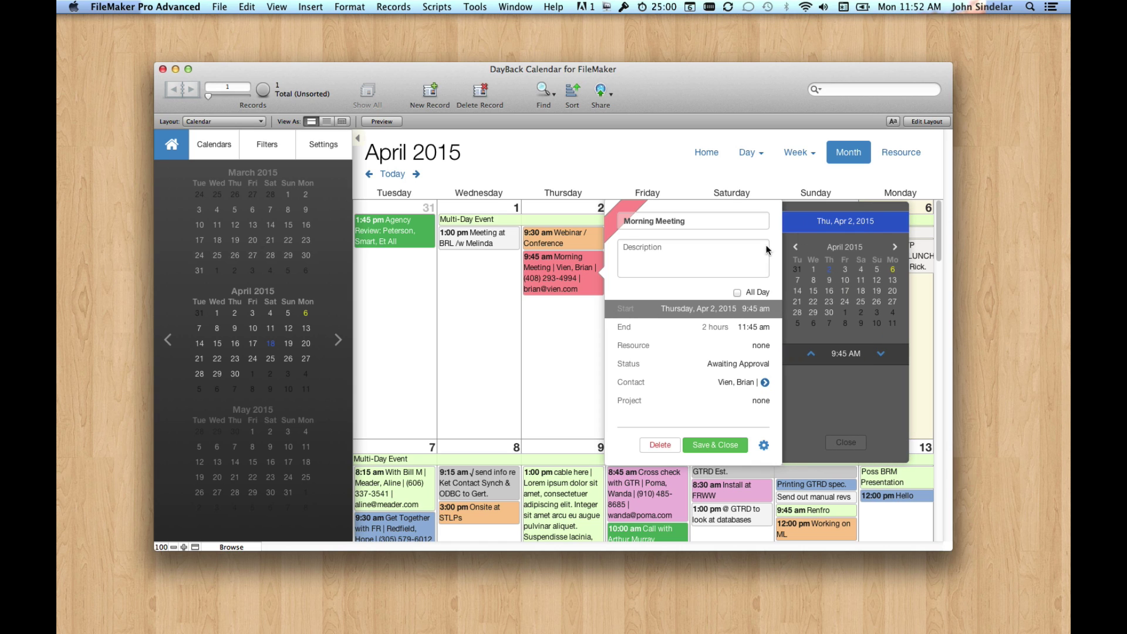
left_click(846, 443)
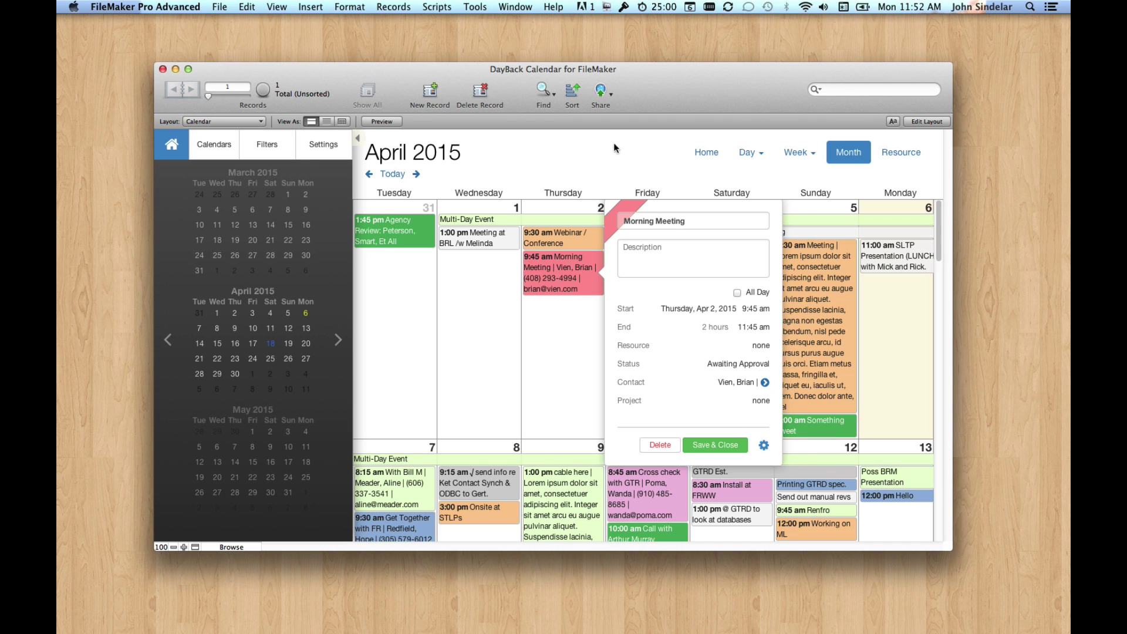
- From the Home layout, turn off 12 Hour Time, set First Day Of Week to Sunday, and load the settings for the calendar
left_click(701, 153)
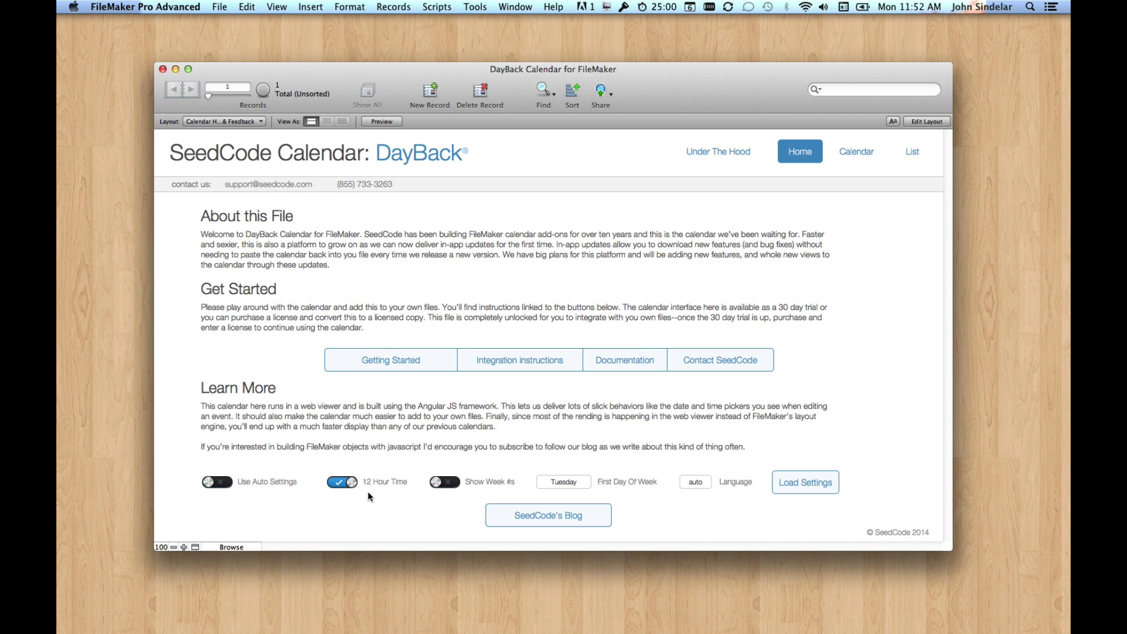
left_click(351, 482)
left_click(576, 483)
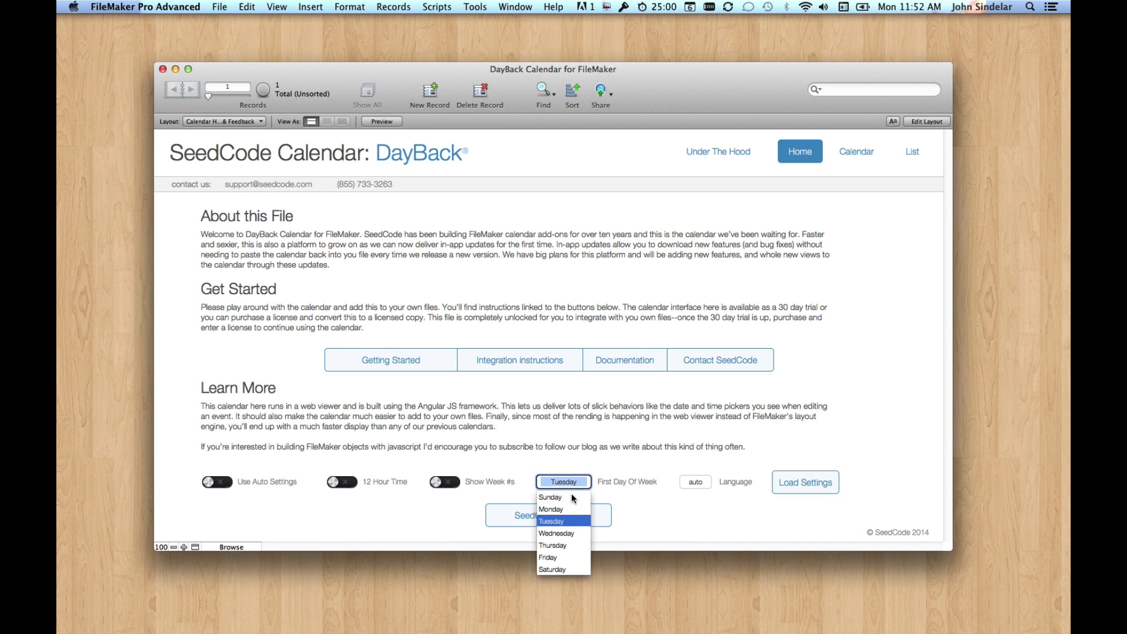
left_click(574, 498)
left_click(816, 480)
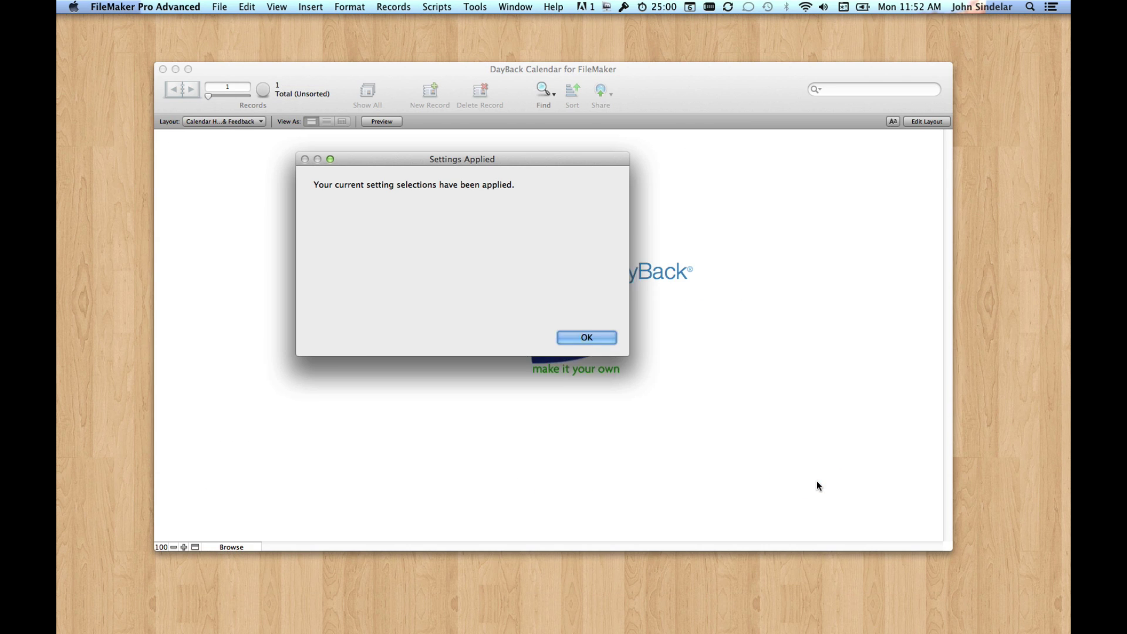
left_click(610, 337)
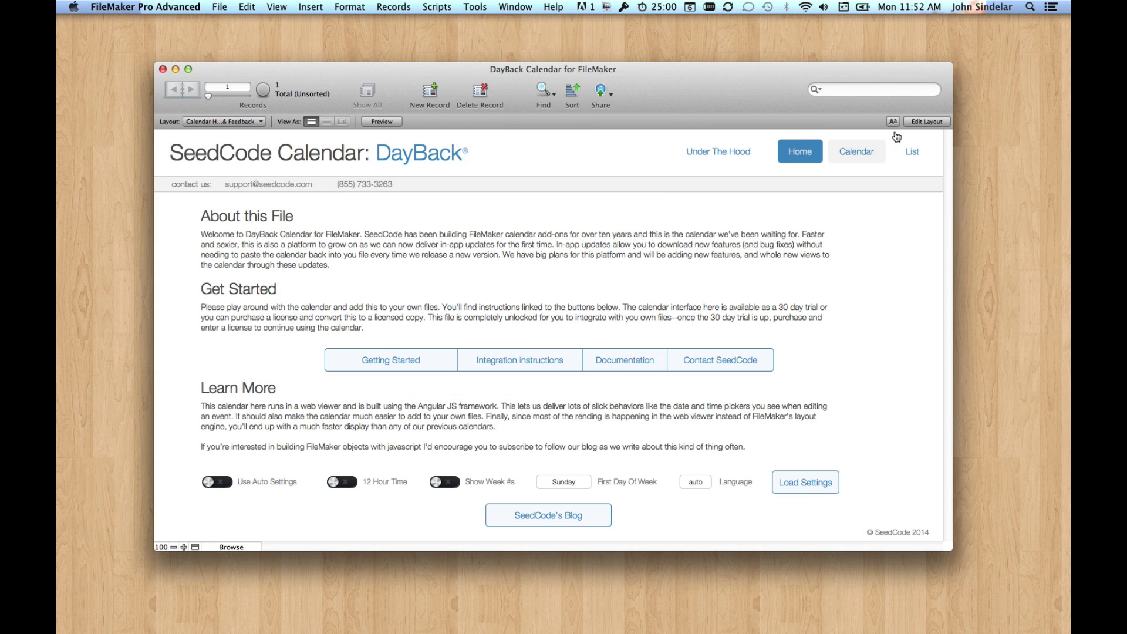
left_click(859, 152)
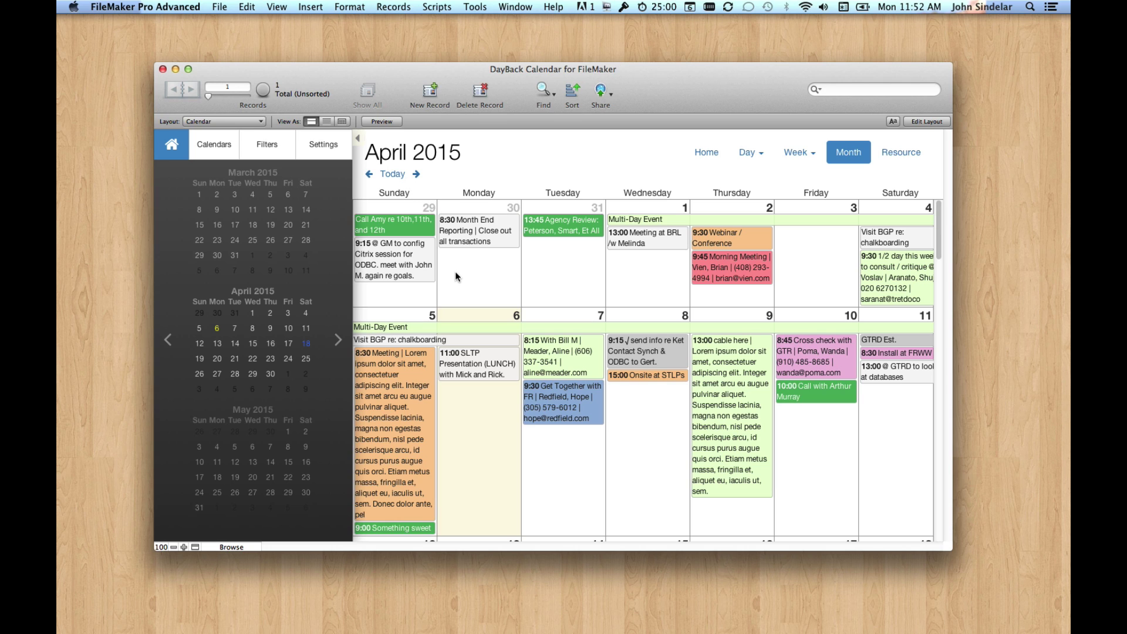
left_click(252, 121)
mouse_move(245, 168)
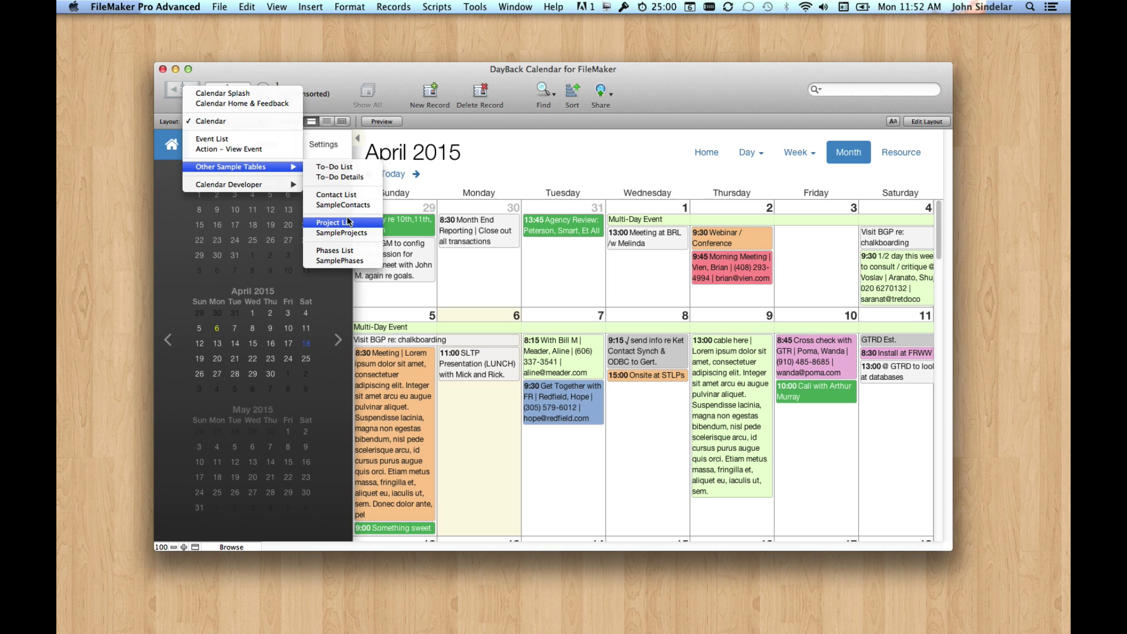
left_click(694, 277)
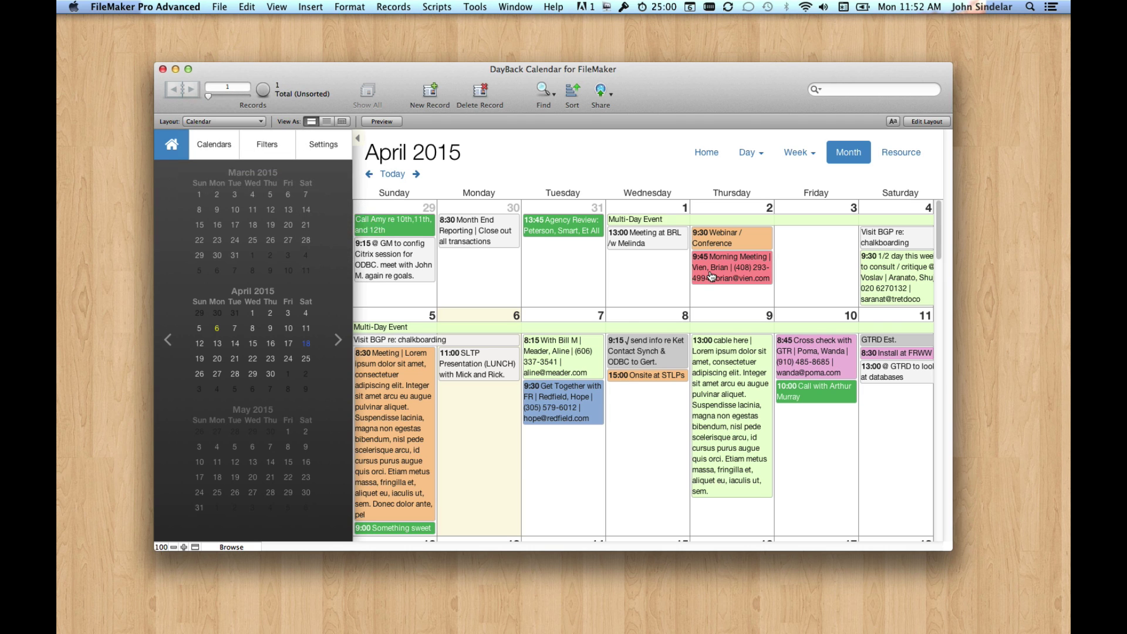
- Open the April 2 Morning Meeting event and clear its contact selection
left_click(711, 277)
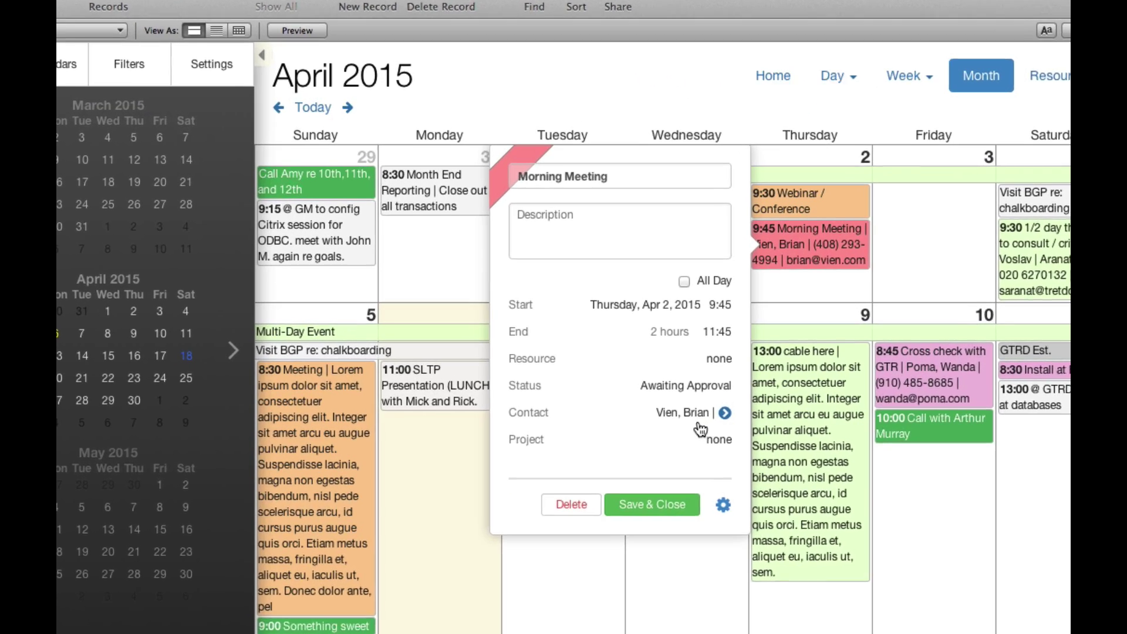
left_click(681, 418)
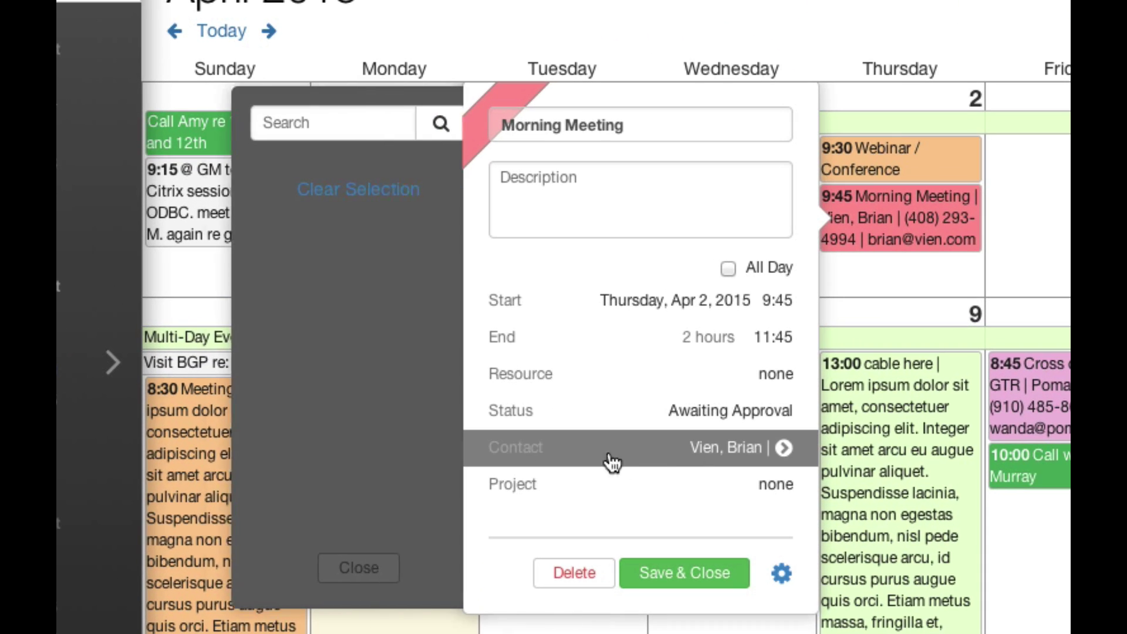
left_click(317, 199)
- Search contacts for "bri", assign a matching contact to the Morning Meeting, and save the event
left_click(308, 130)
type("bri")
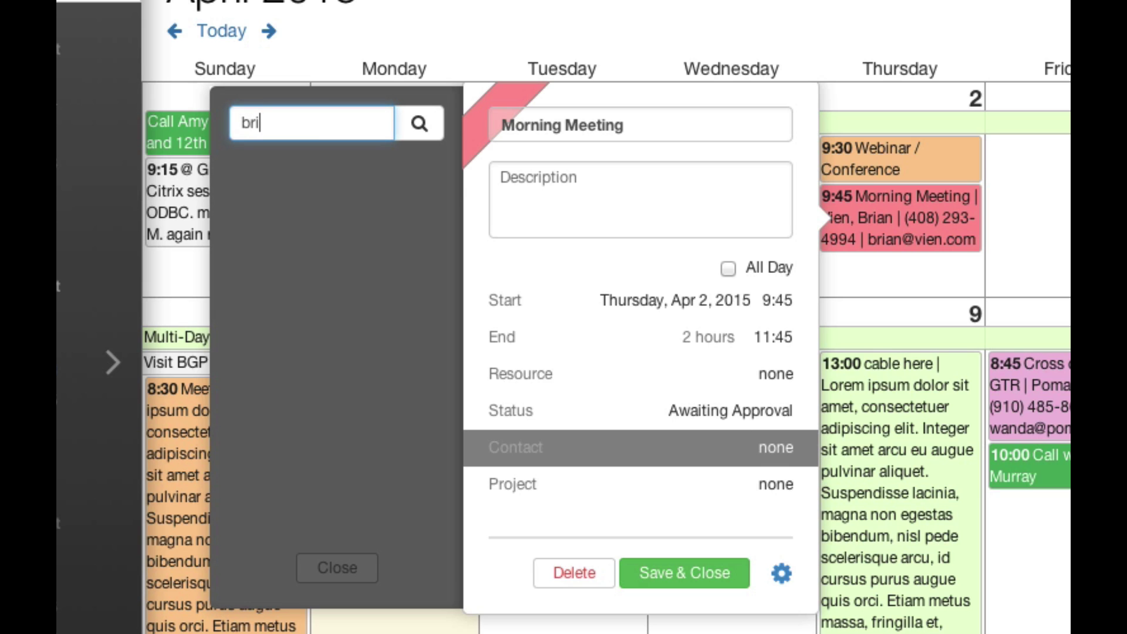
key("Return")
scroll(339, 435, "down", 1)
scroll(346, 410, "down", 3)
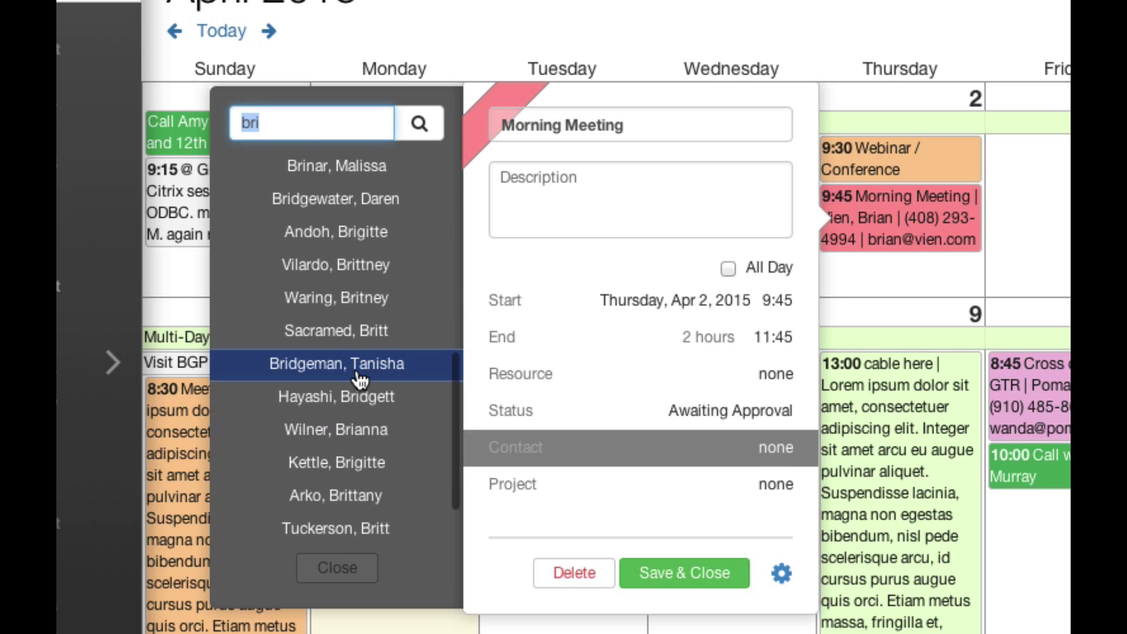
left_click(358, 375)
left_click(352, 577)
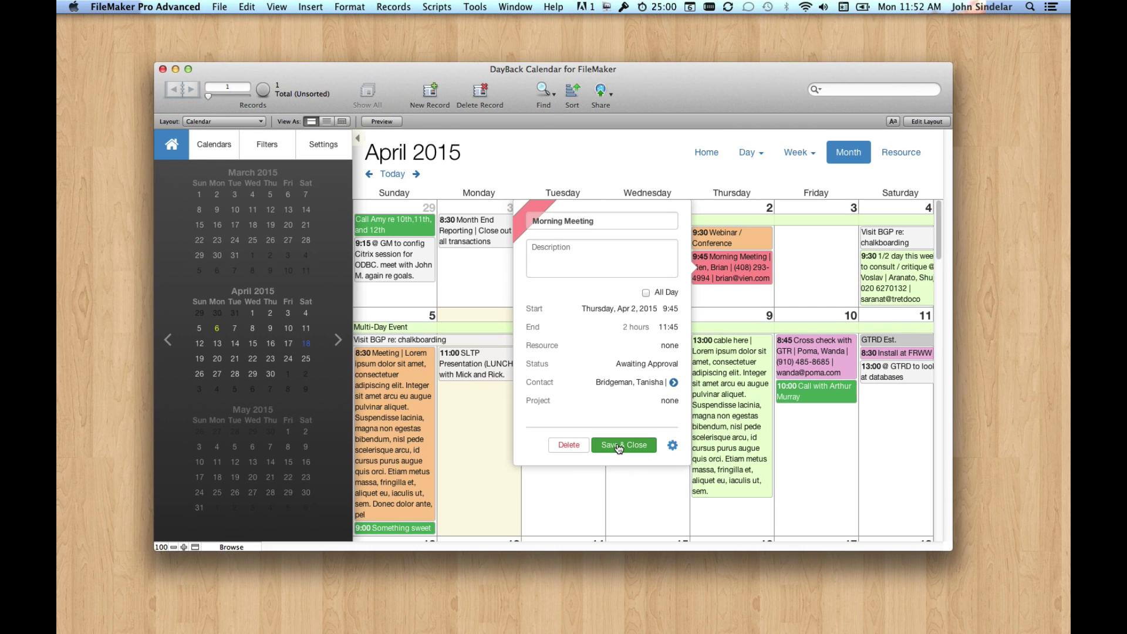
left_click(620, 448)
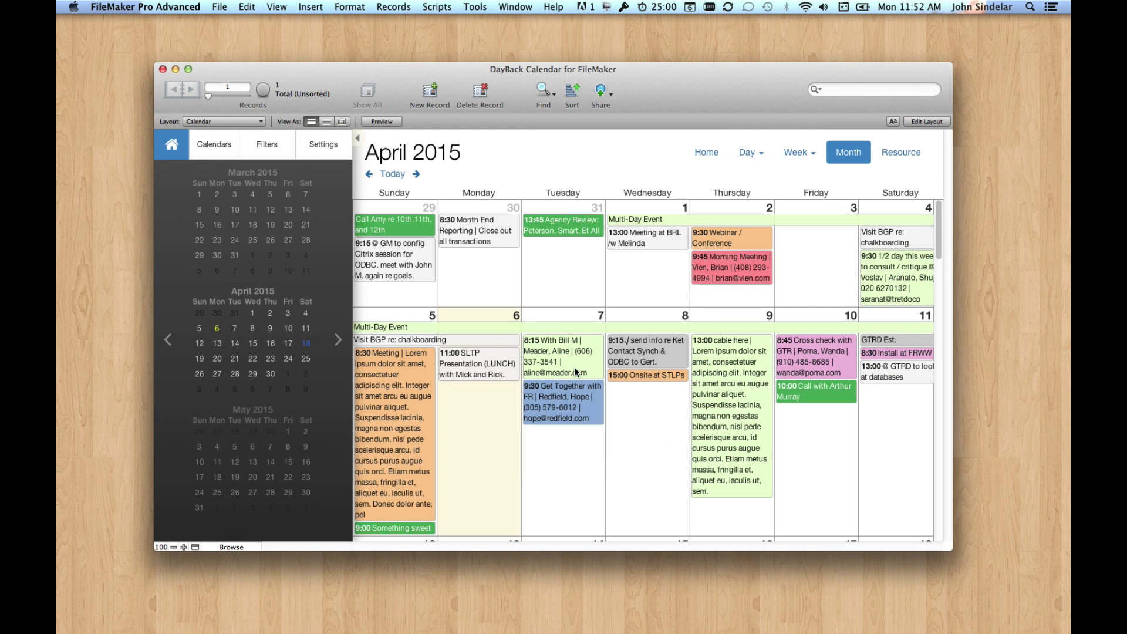
- Open the Contact List layout and view the details of the contact in the second row
left_click(214, 118)
mouse_move(226, 168)
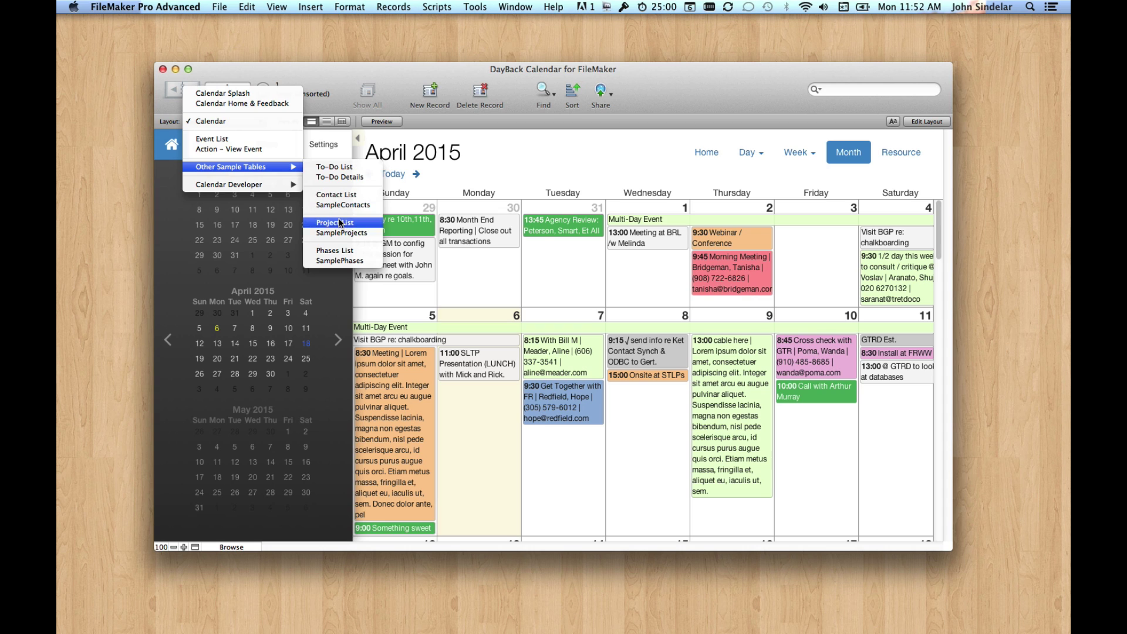
left_click(323, 201)
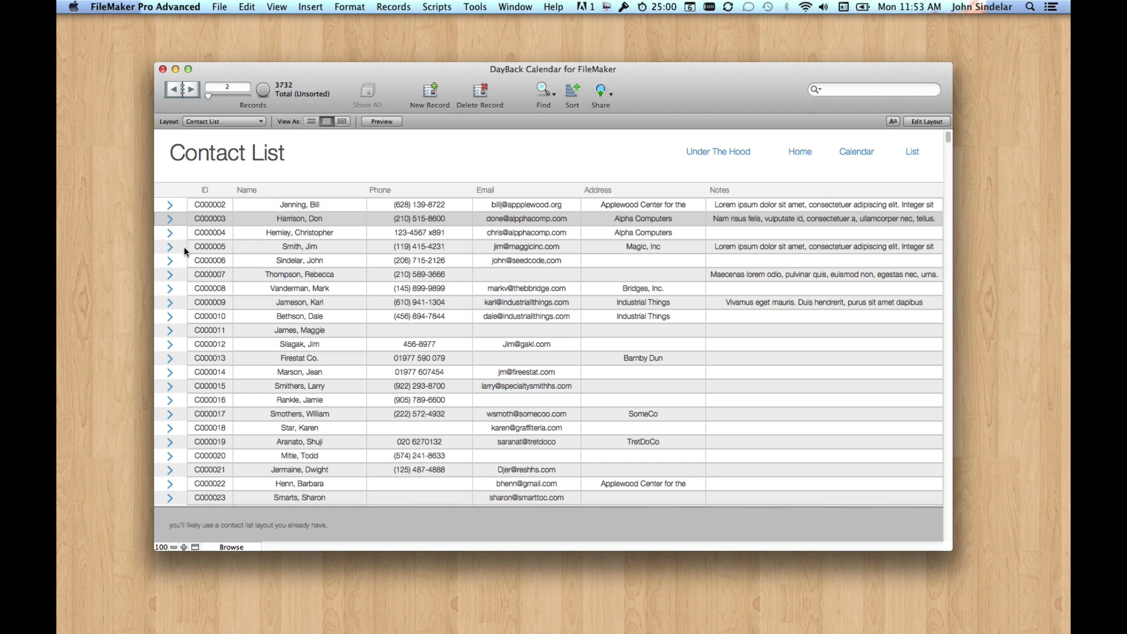
left_click(169, 219)
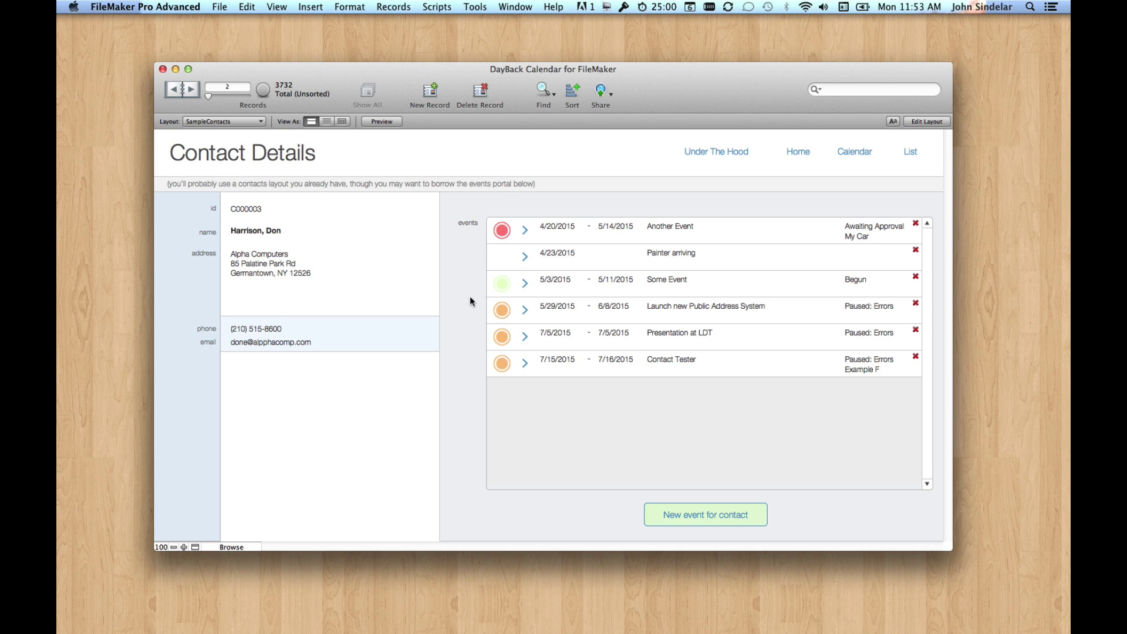
- Follow the contact's Another Event through the calendar to its Blanes Studio project, and view the project's Propane Distributors event before returning to the project
left_click(526, 229)
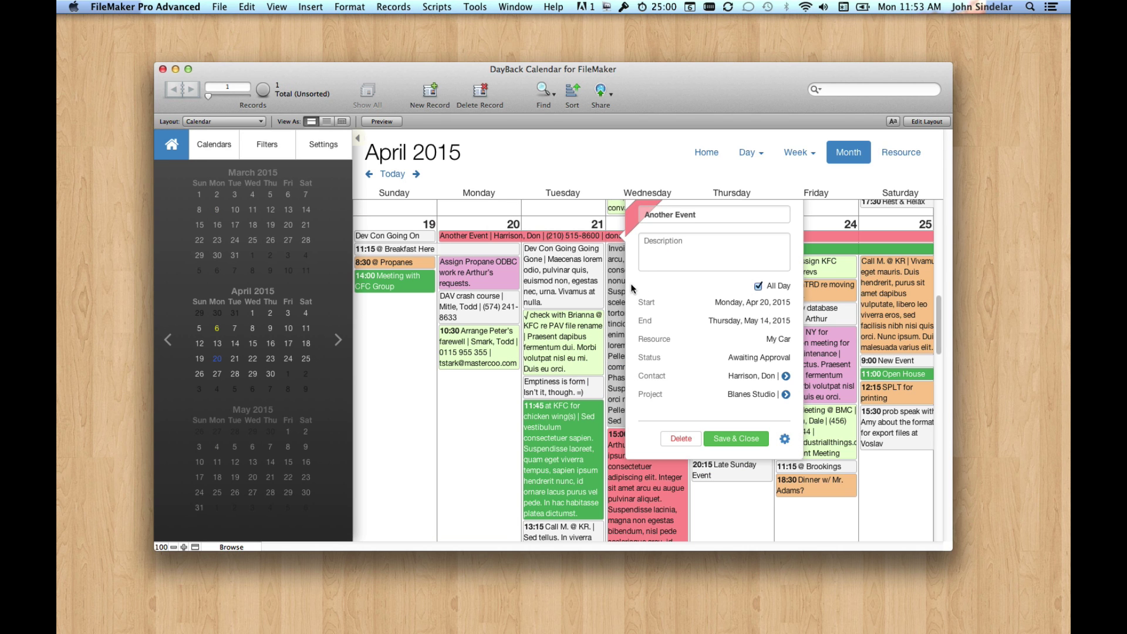
left_click(787, 394)
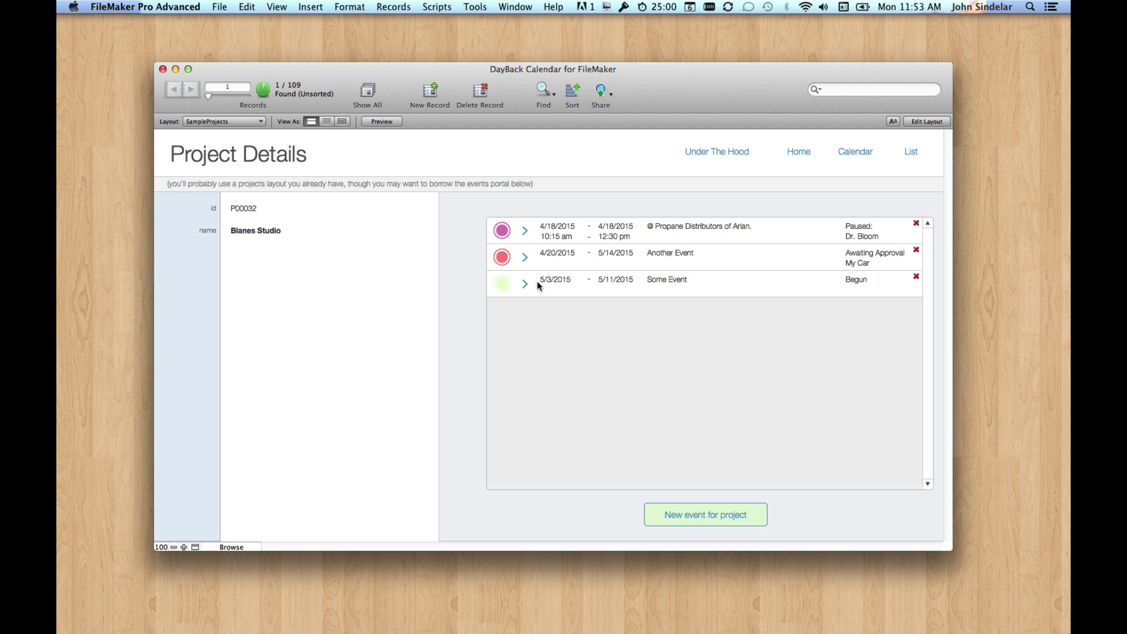
left_click(524, 231)
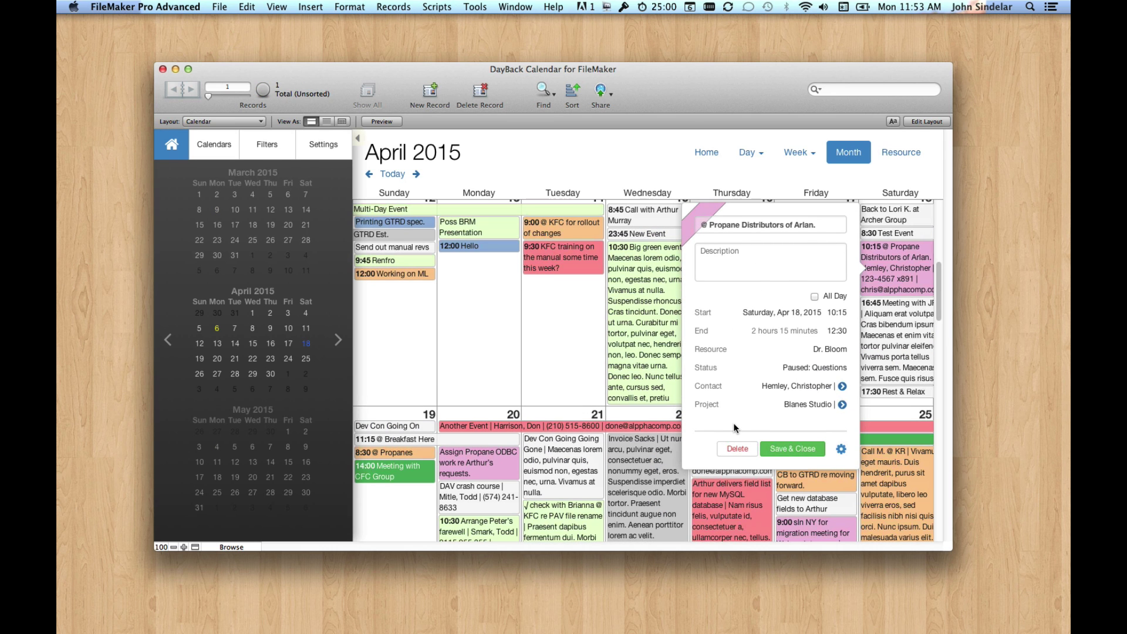
left_click(842, 405)
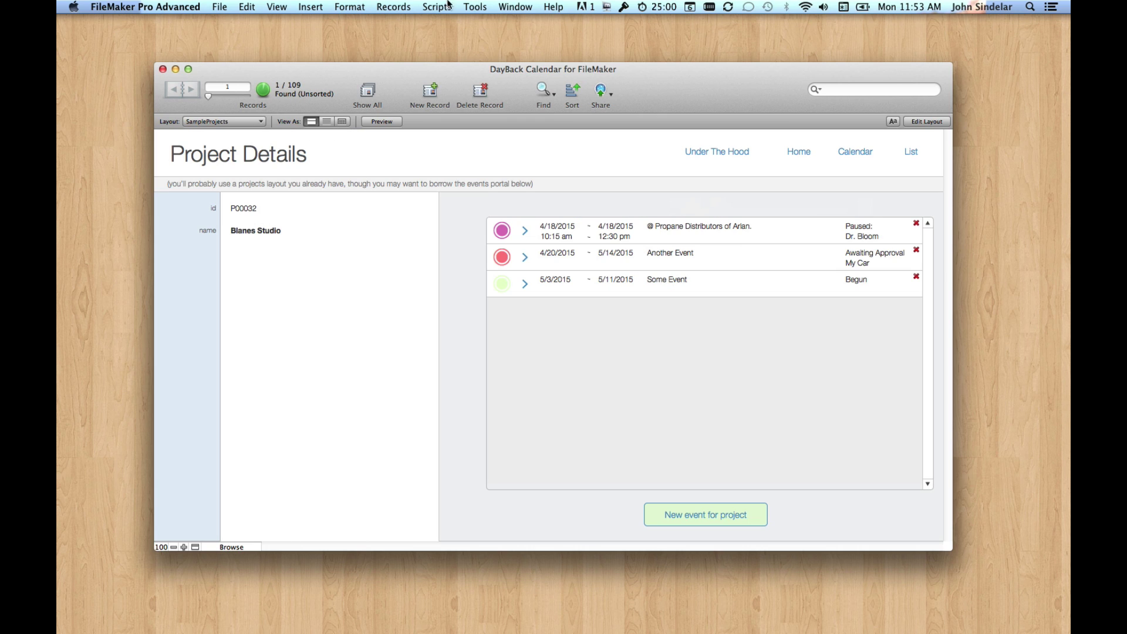
- Open the Script Debugger and trace the script that shows the project's Propane Distributors event on the calendar
left_click(474, 7)
left_click(481, 25)
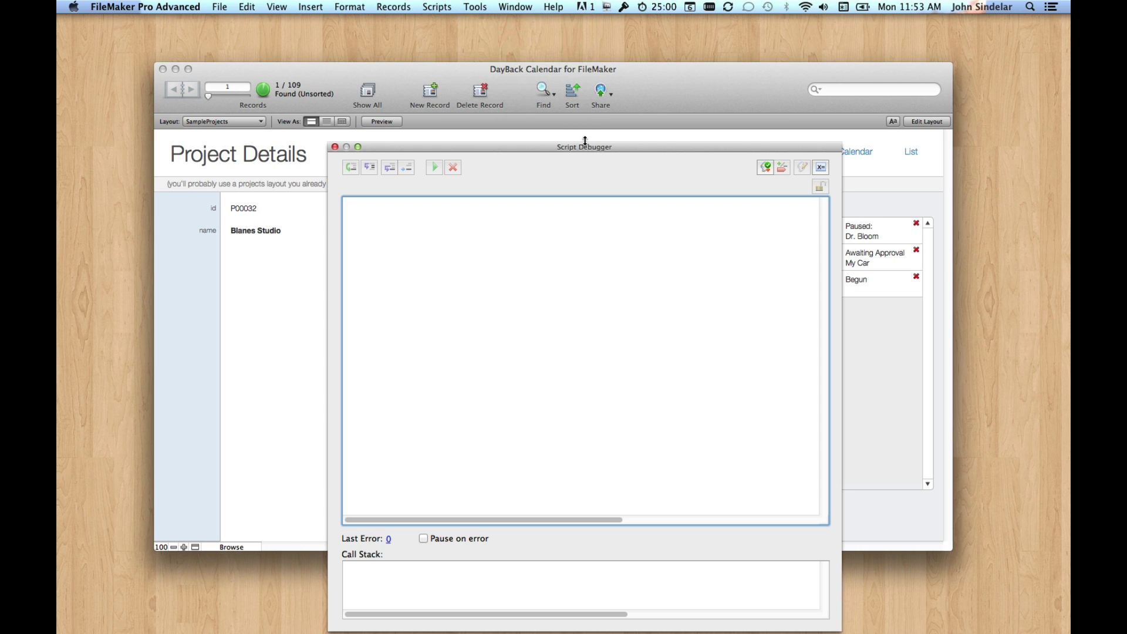
left_click_drag(585, 144, 225, 144)
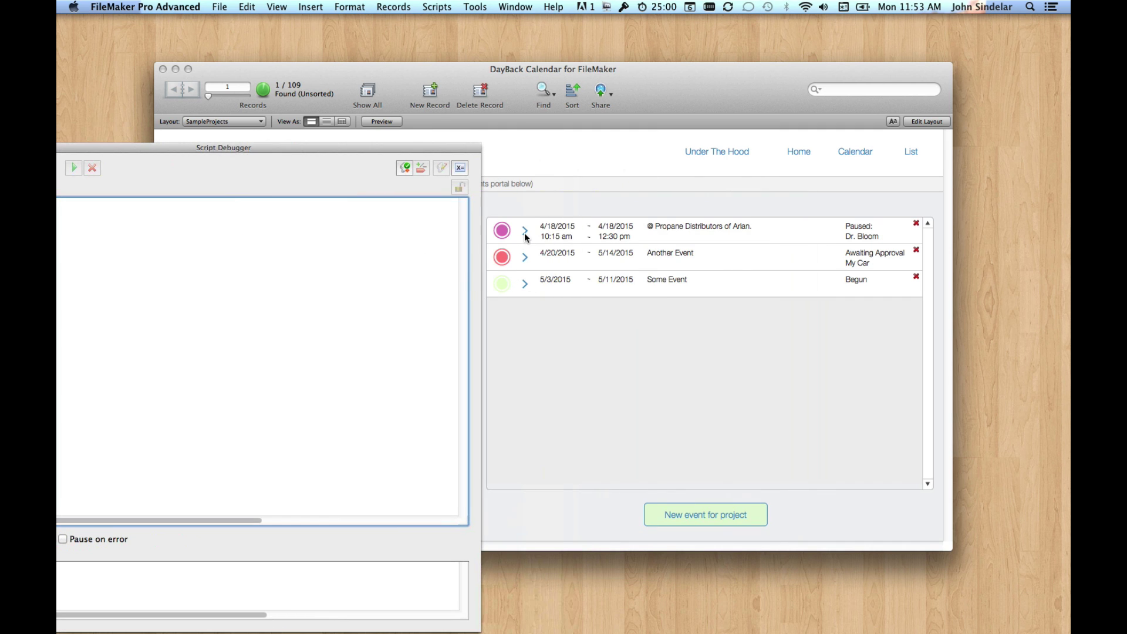
left_click(524, 232)
left_click_drag(291, 150, 543, 154)
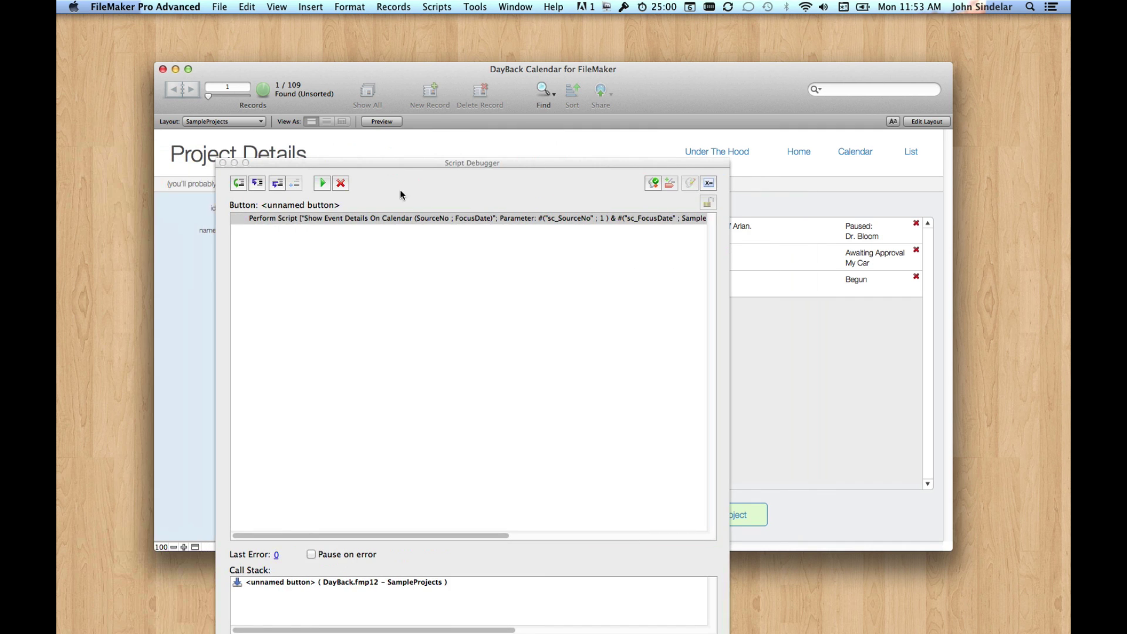
- Step into the Show Event Details On Calendar script in the debugger, view its steps, and halt it
left_click(263, 183)
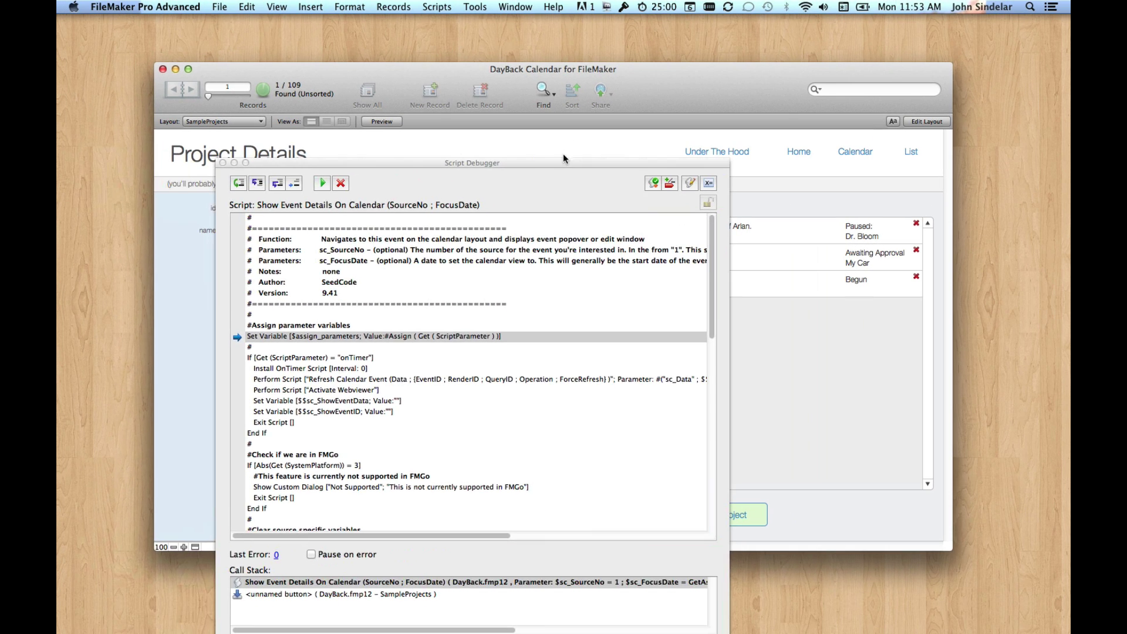
left_click_drag(450, 164, 456, 221)
left_click(346, 238)
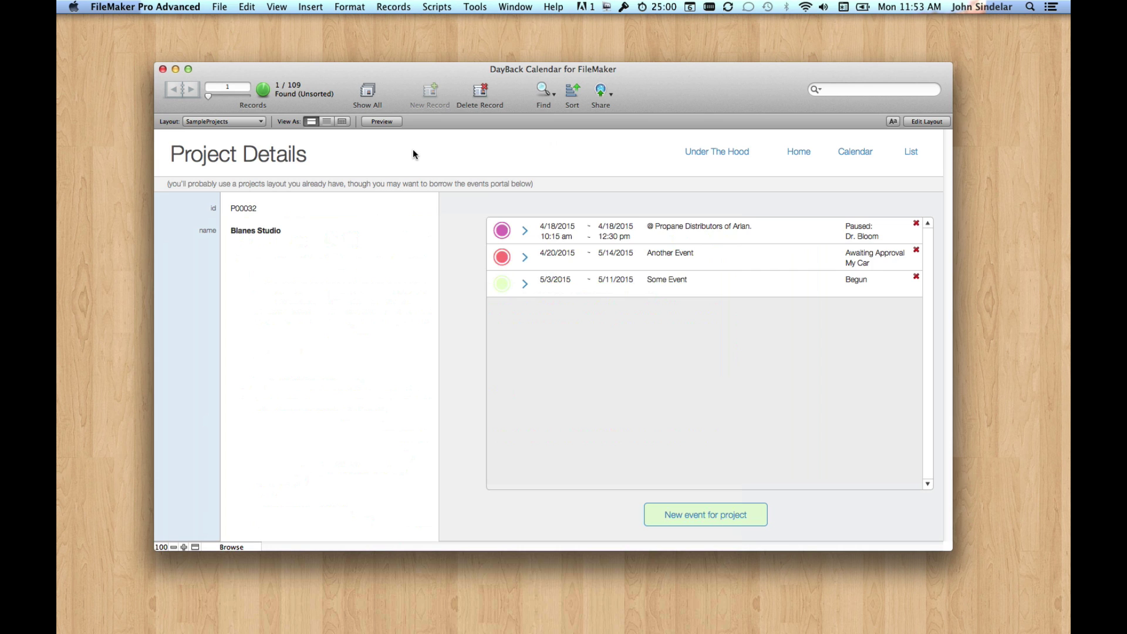
- Go from the project to the calendar and view its event sources and status filters
left_click(250, 122)
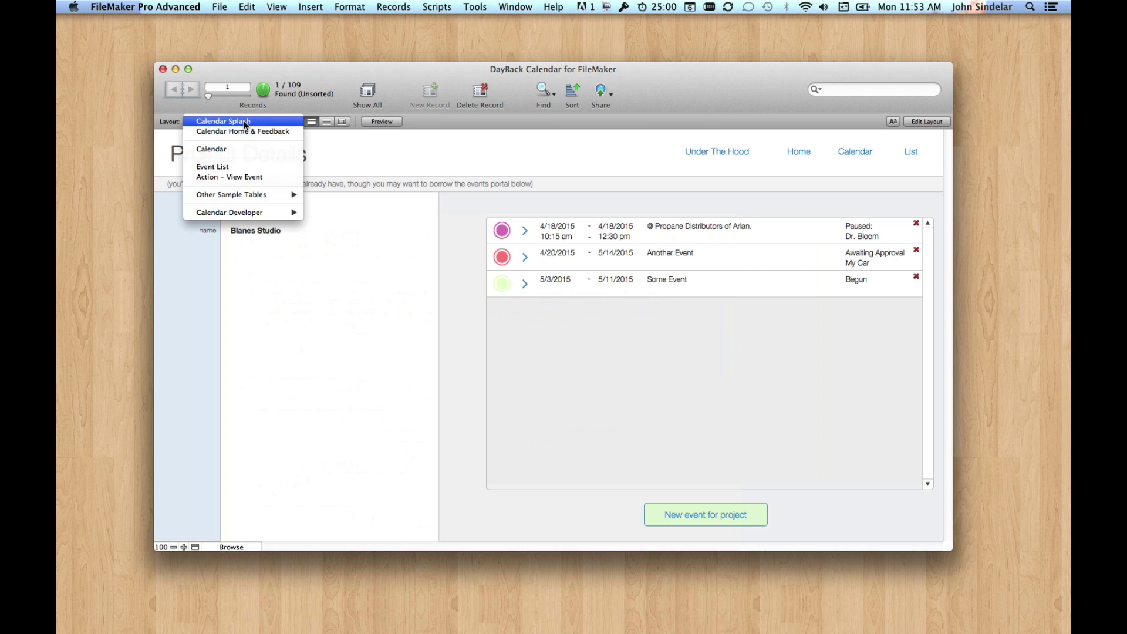
left_click(857, 152)
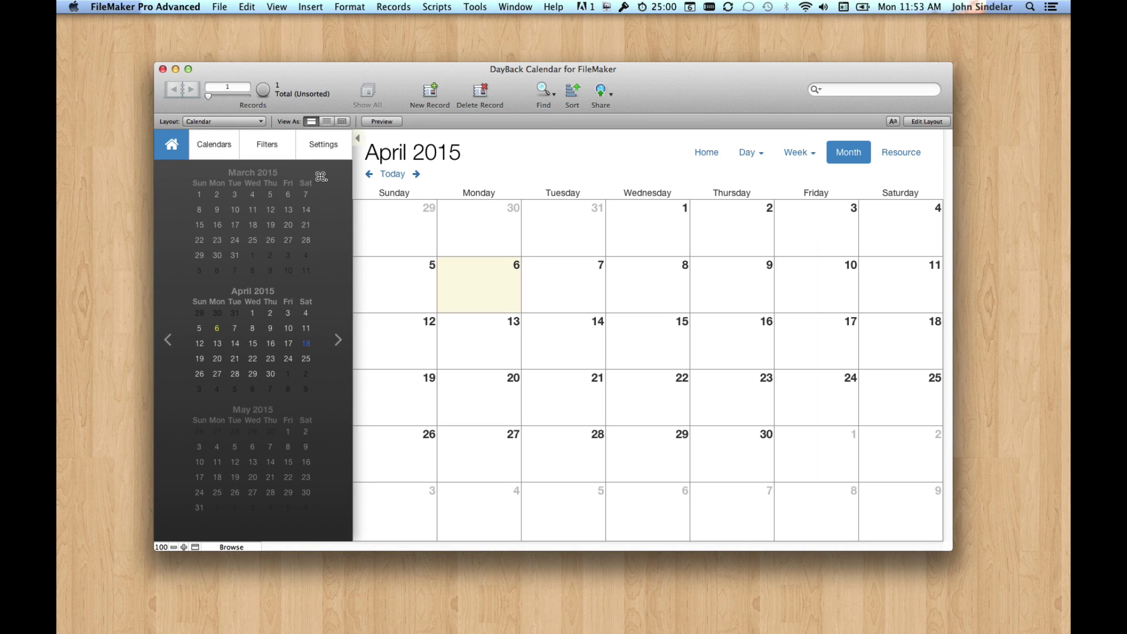
left_click(222, 145)
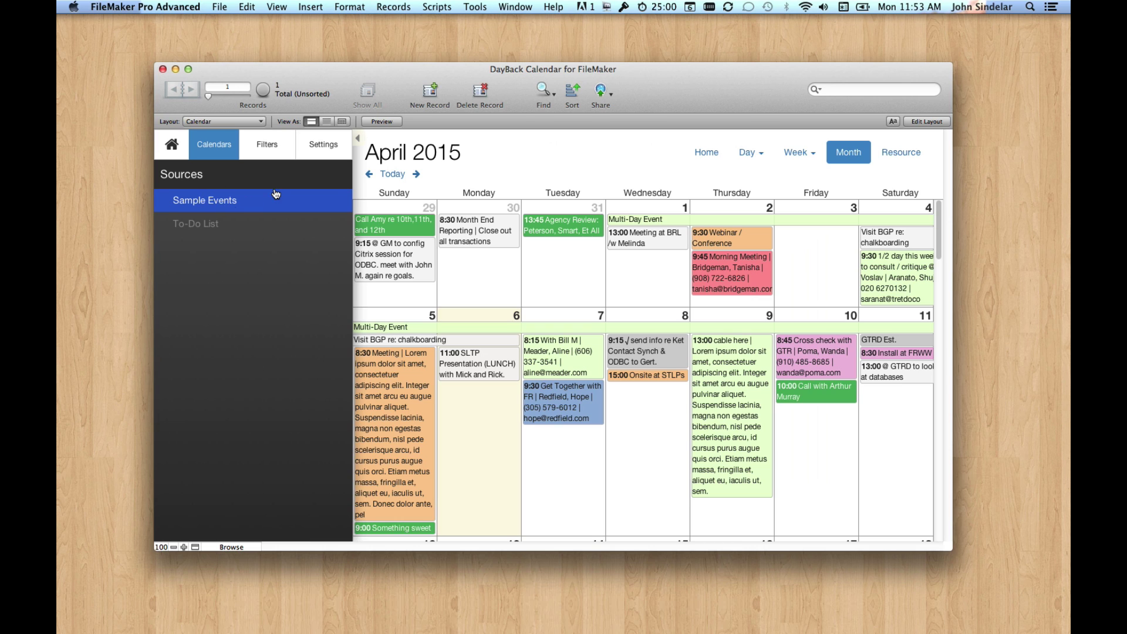
left_click(269, 147)
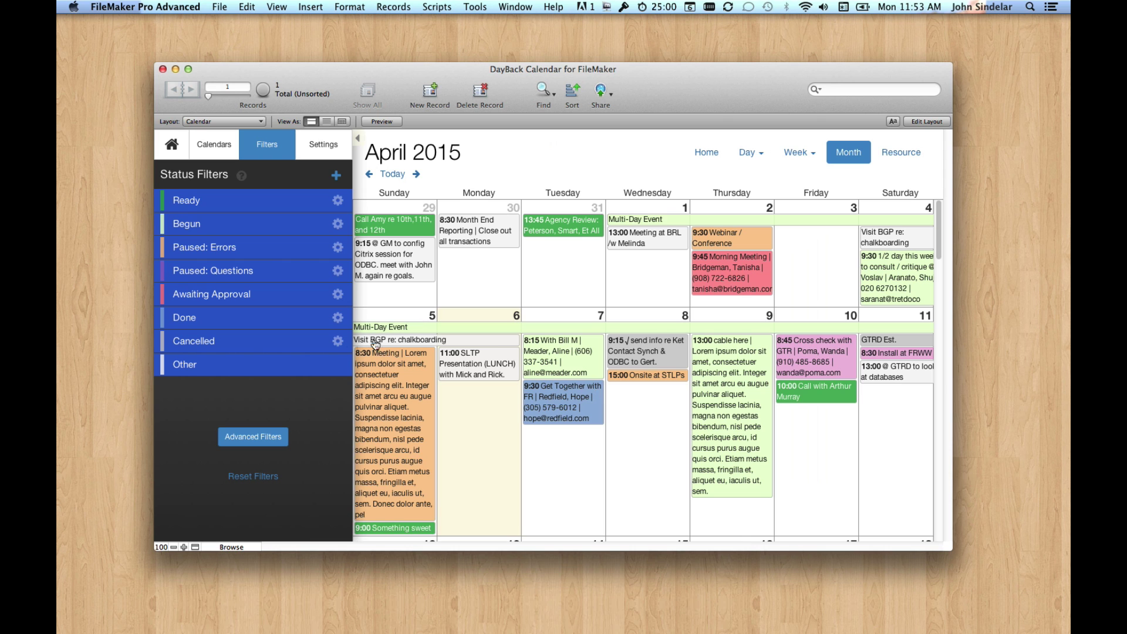
- Return the sidebar to the mini-month calendars and look through the April 2015 events in the month view
left_click(172, 144)
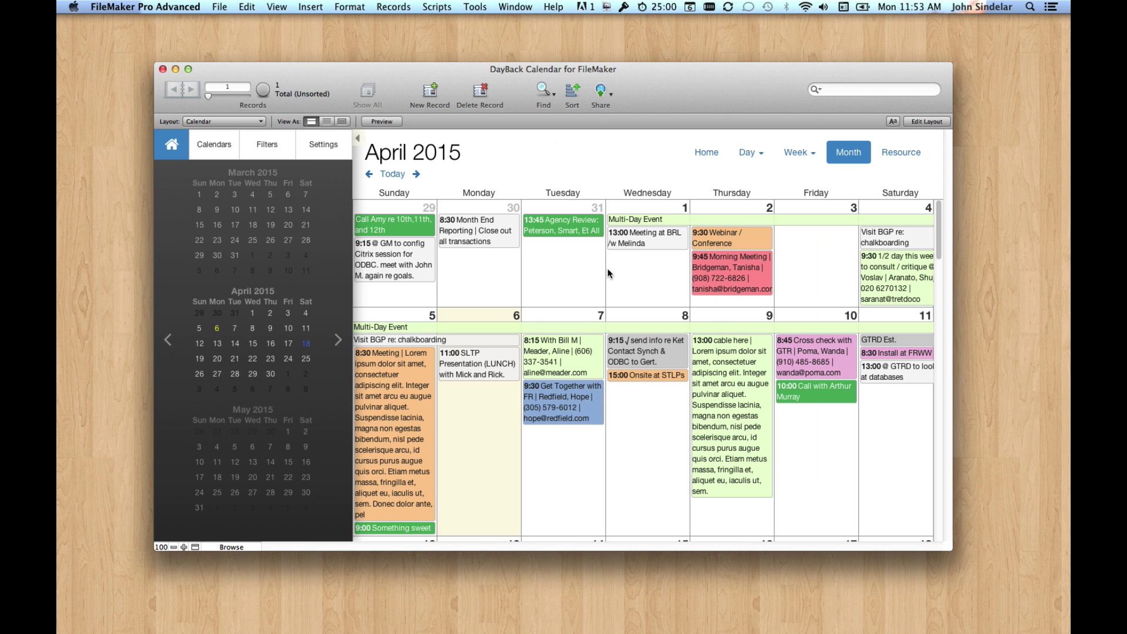
scroll(665, 420, "down", 6)
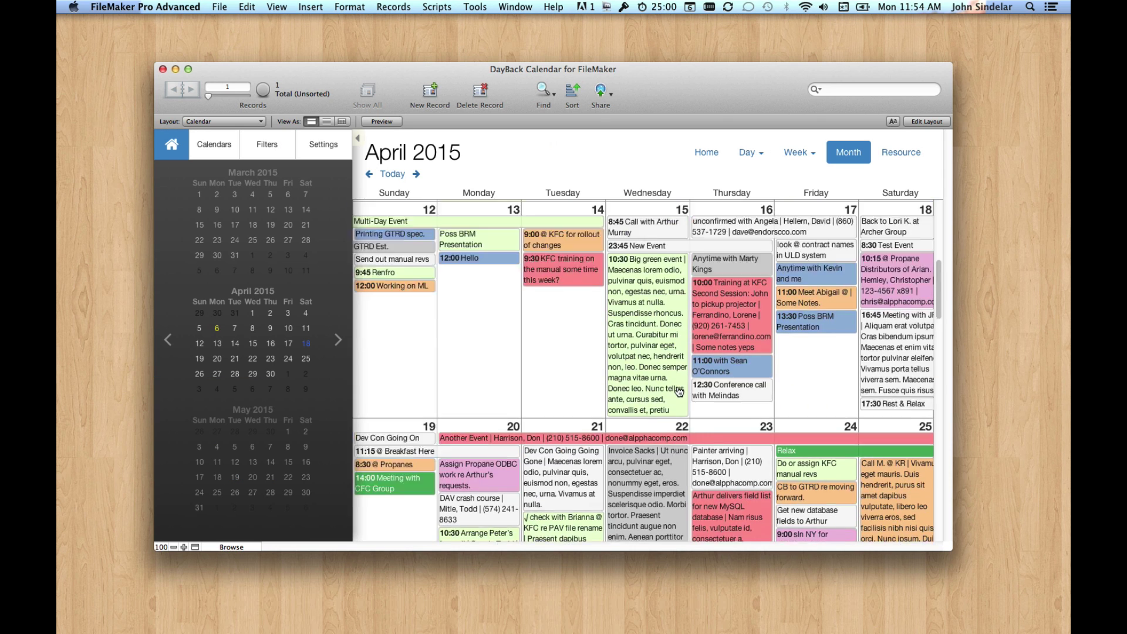
scroll(460, 347, "up", 4)
scroll(637, 350, "up", 3)
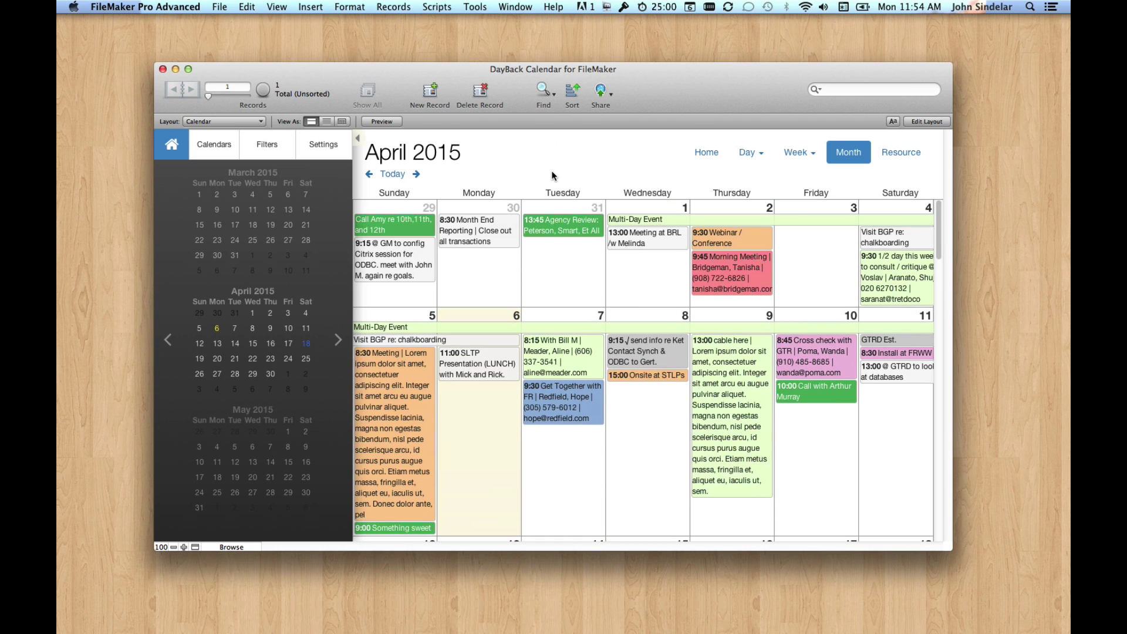
- Open DayBack's Account Settings from the calendar settings and check for updates
left_click(327, 156)
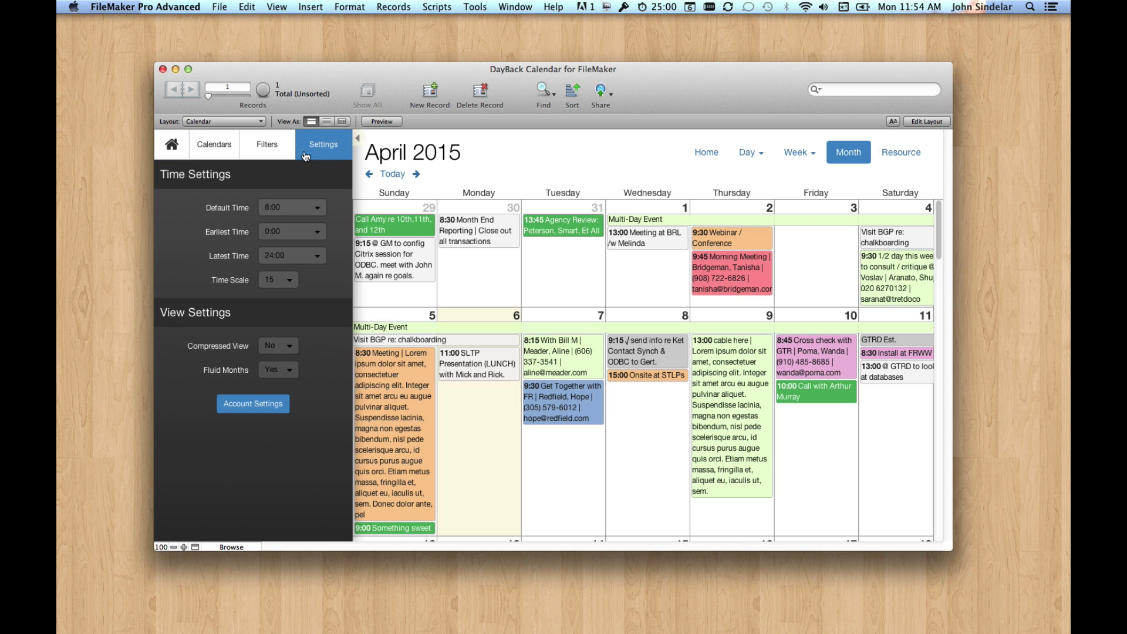
left_click(254, 404)
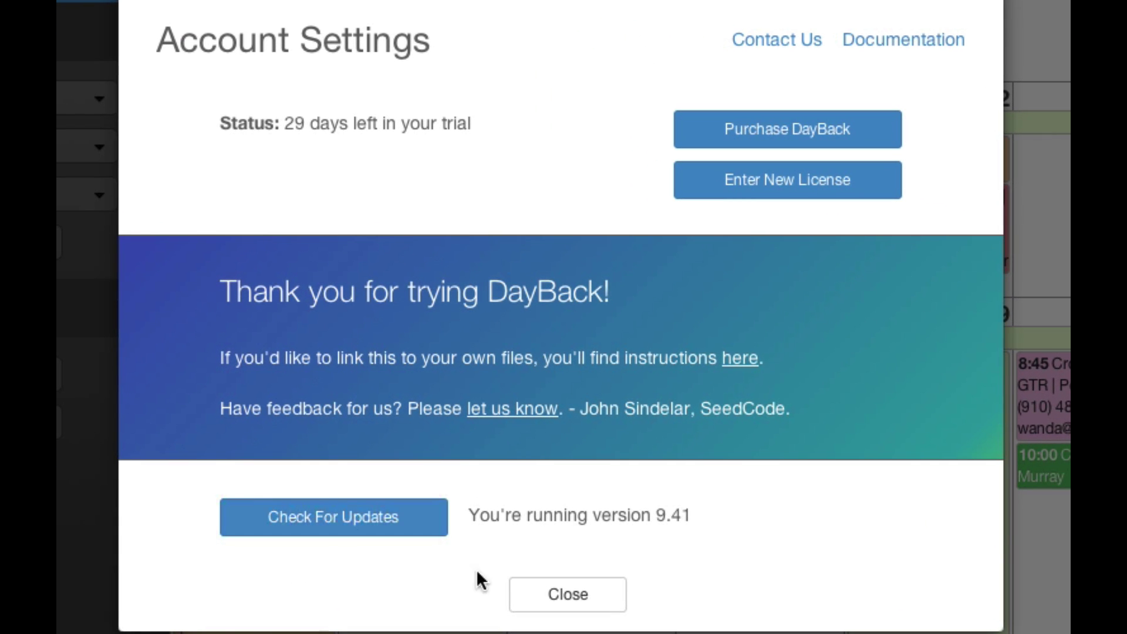
left_click(411, 529)
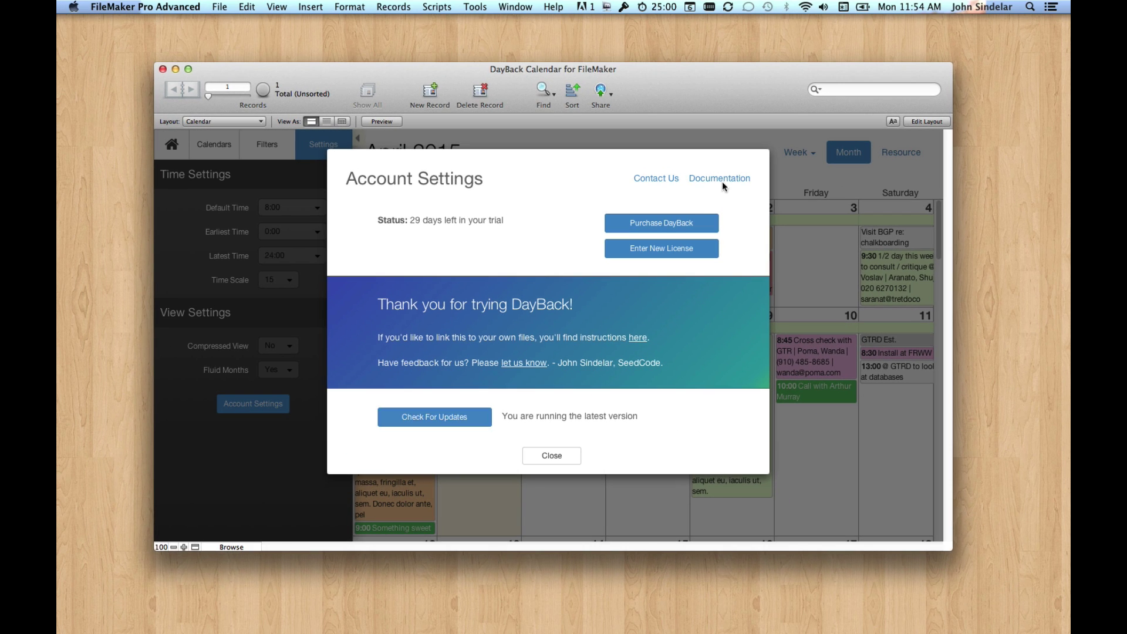
- Open the online DayBack documentation from Account Settings and look through its Version History and Integration sections
left_click(721, 179)
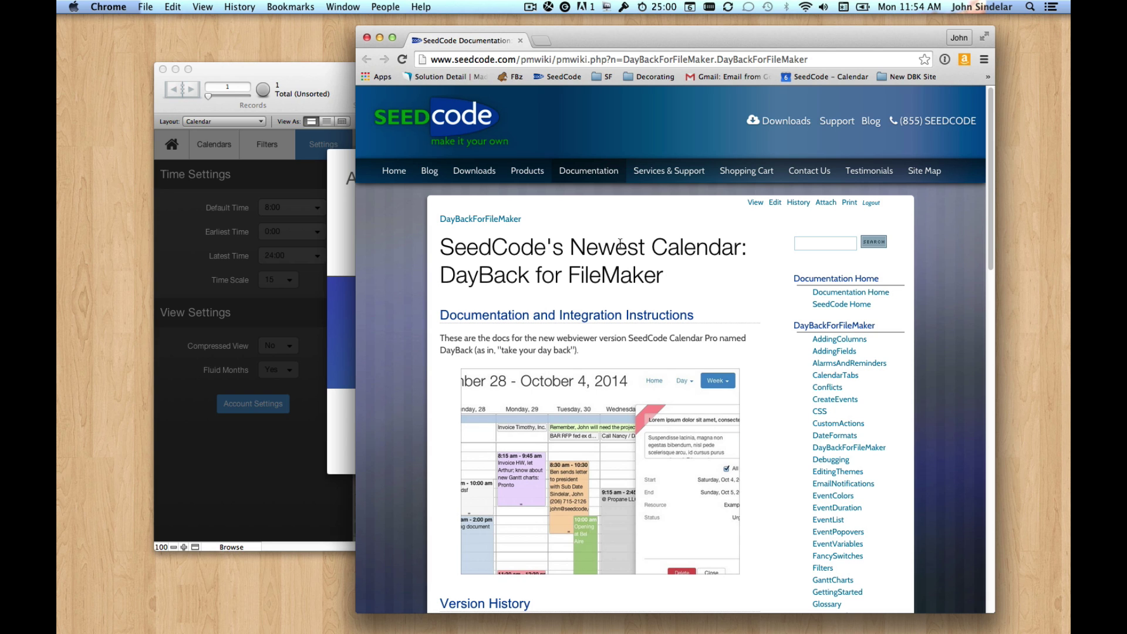
scroll(585, 276, "down", 3)
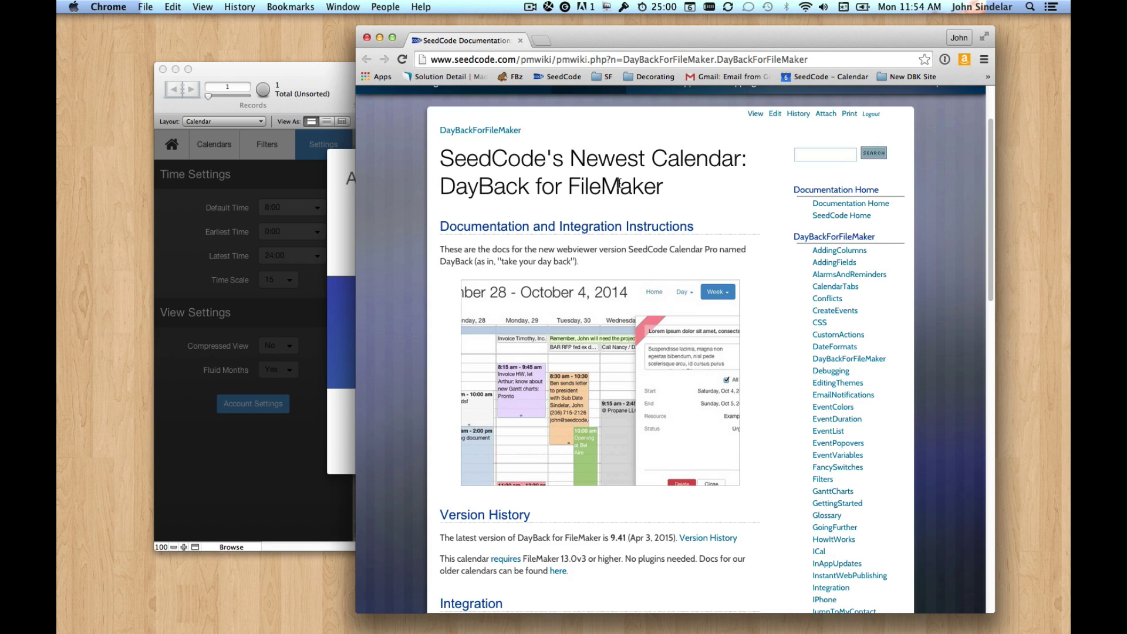
scroll(591, 172, "down", 5)
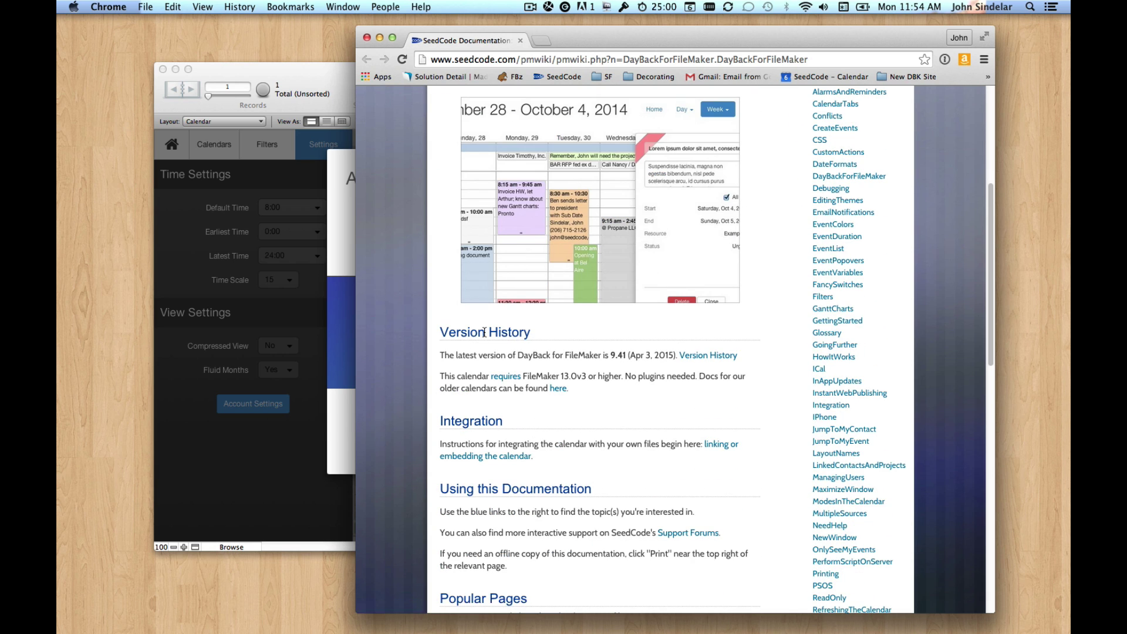
- Open the DayBack Version History, read the Build 9.41 notes, and open the linked instructions for updating the FileMaker scripts
left_click(693, 360)
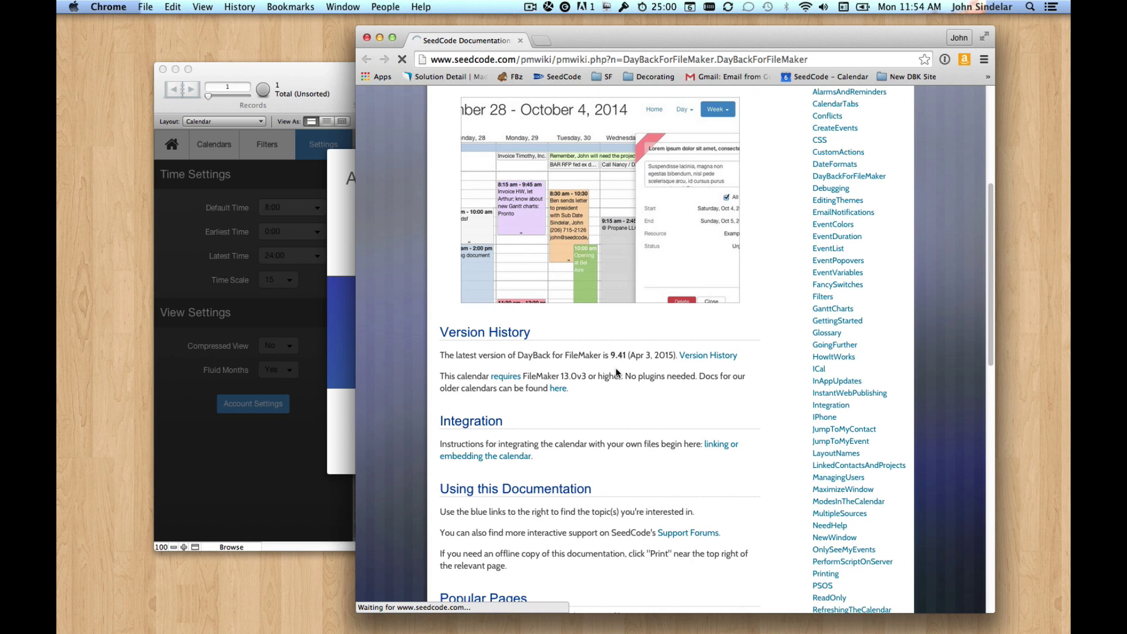
scroll(522, 330, "down", 1)
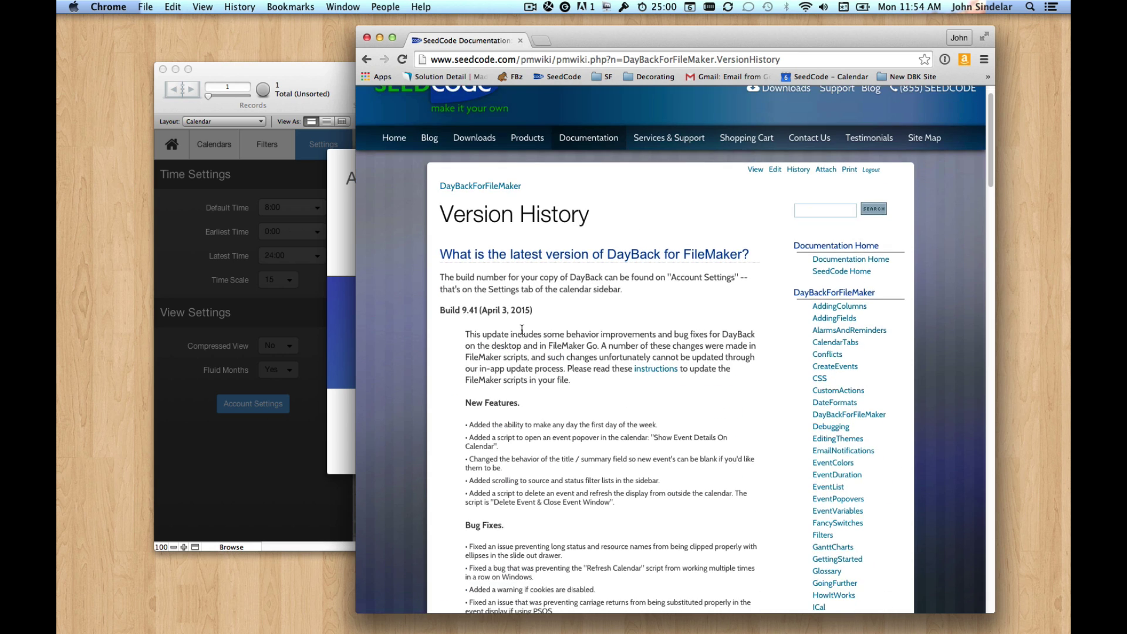
scroll(503, 454, "down", 2)
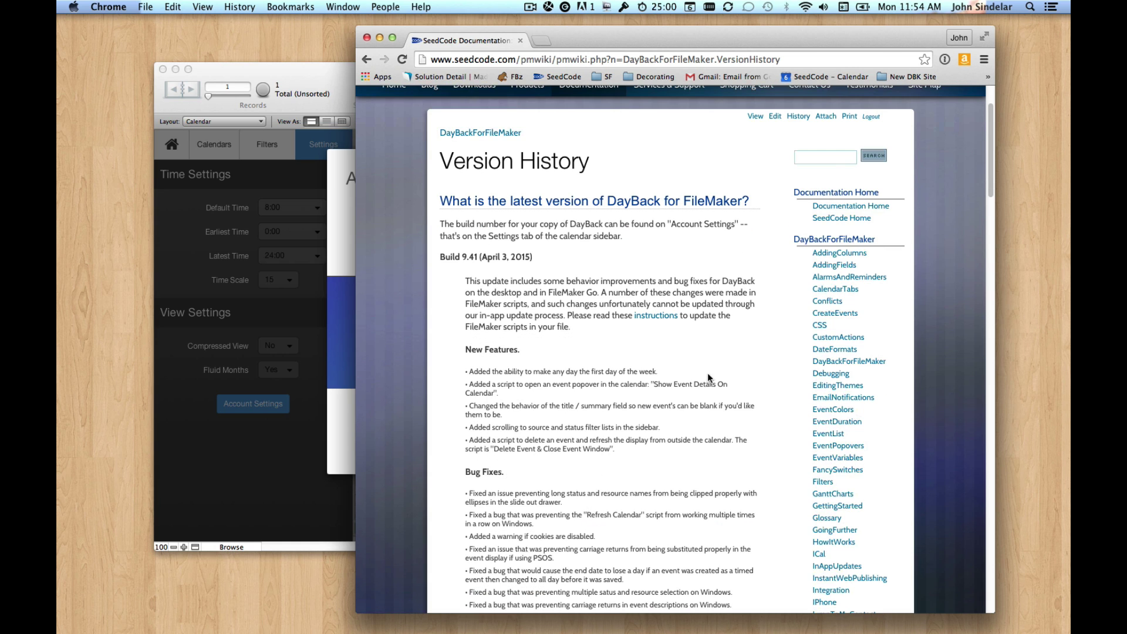
left_click(654, 320)
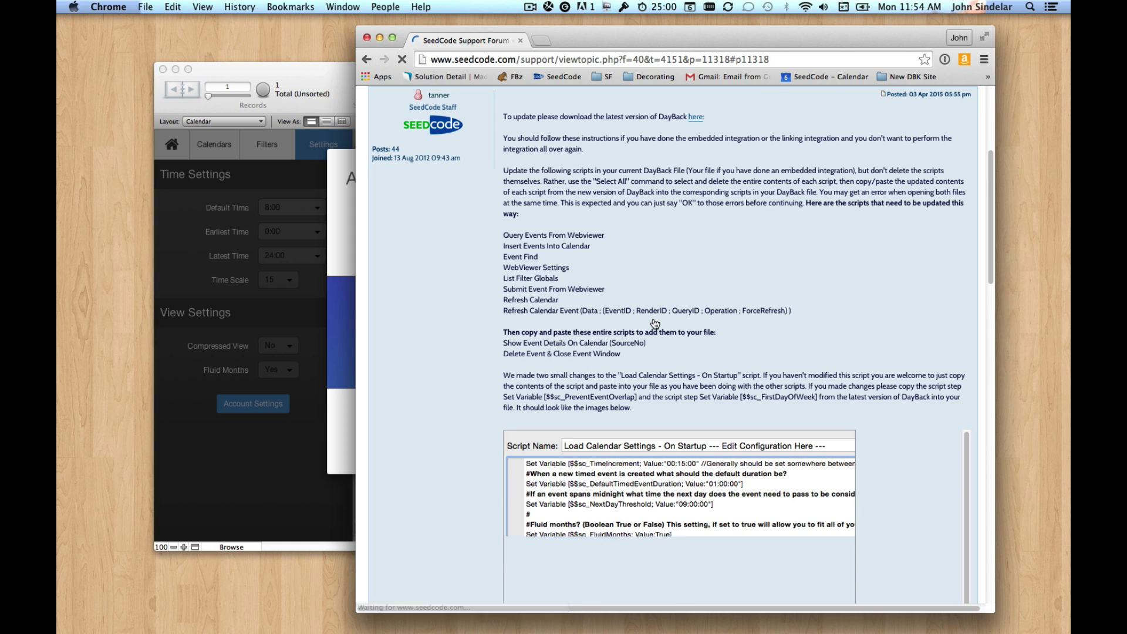
- Switch back to FileMaker, close Account Settings, and look through the April 2015 calendar
left_click(317, 78)
left_click(562, 463)
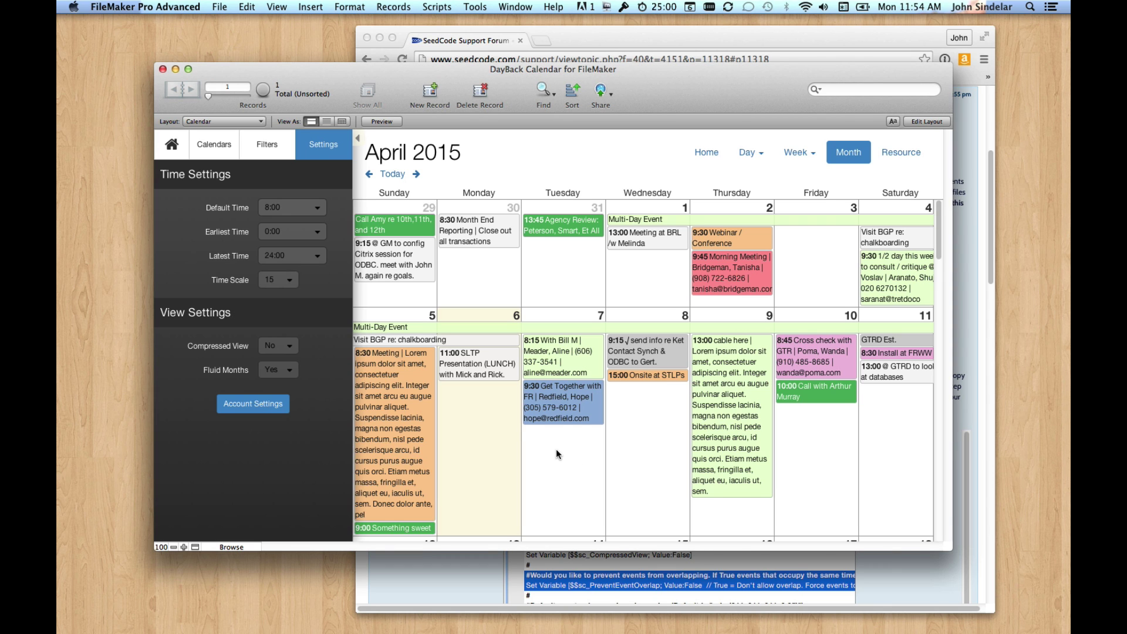
scroll(555, 414, "down", 3)
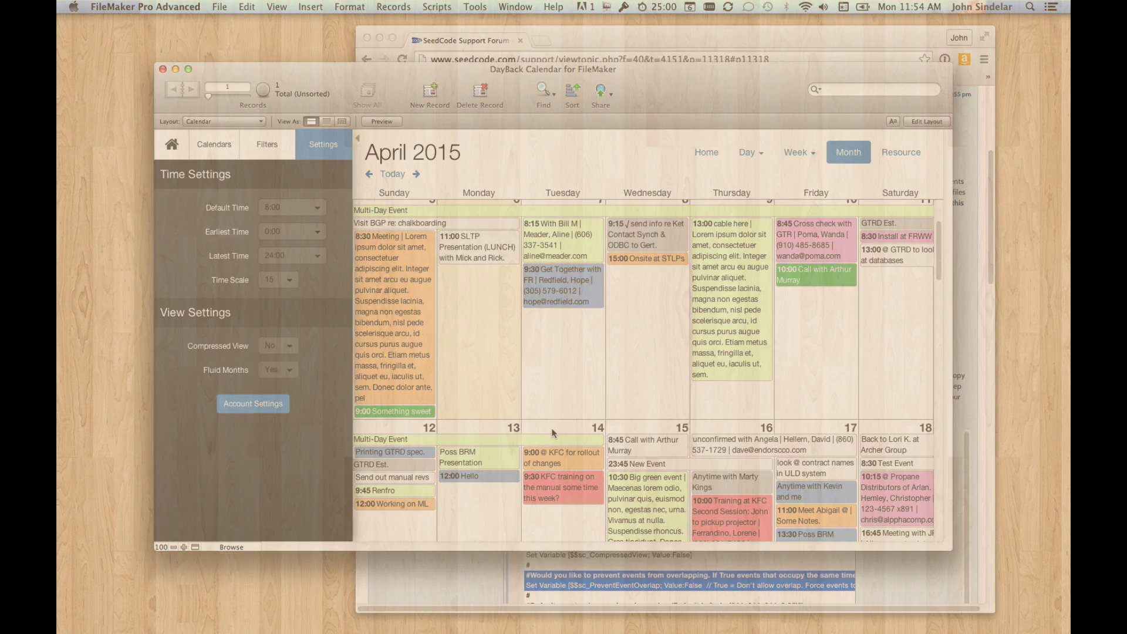